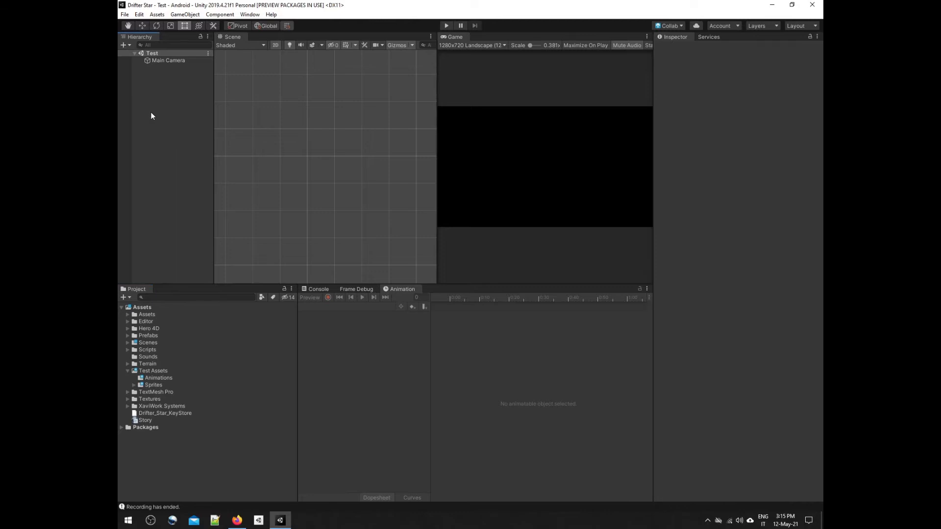
# Step: Create an empty object named Character at position 0, 0, 0 and add a Sprite Renderer component to it
pyautogui.click(187, 195)
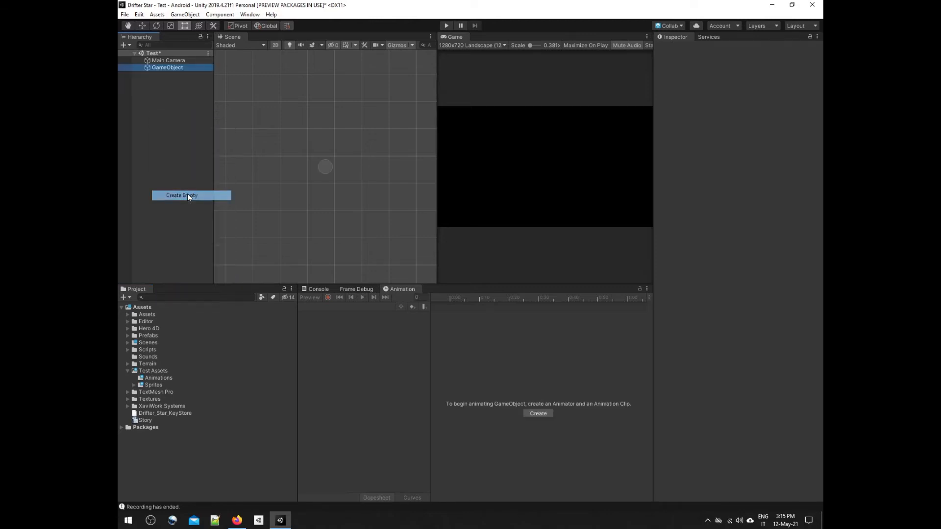
pyautogui.write('Character')
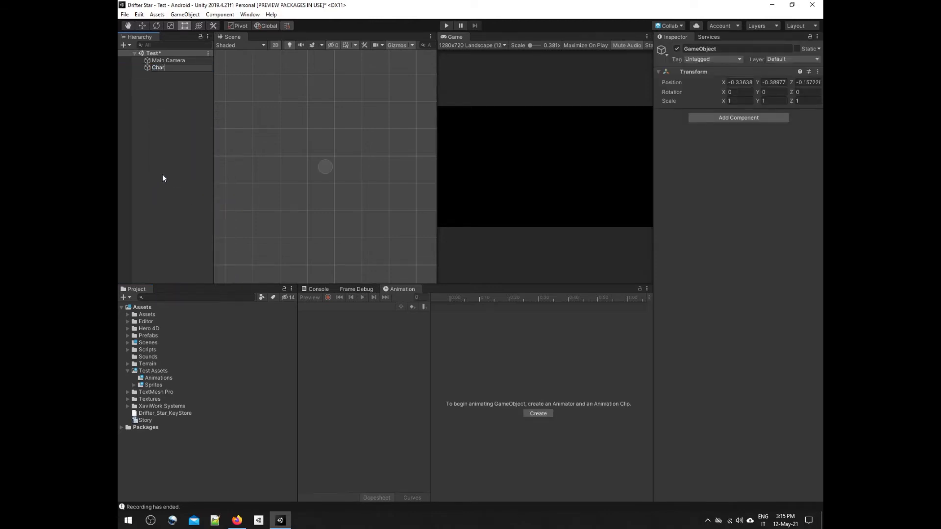
pyautogui.press('Return')
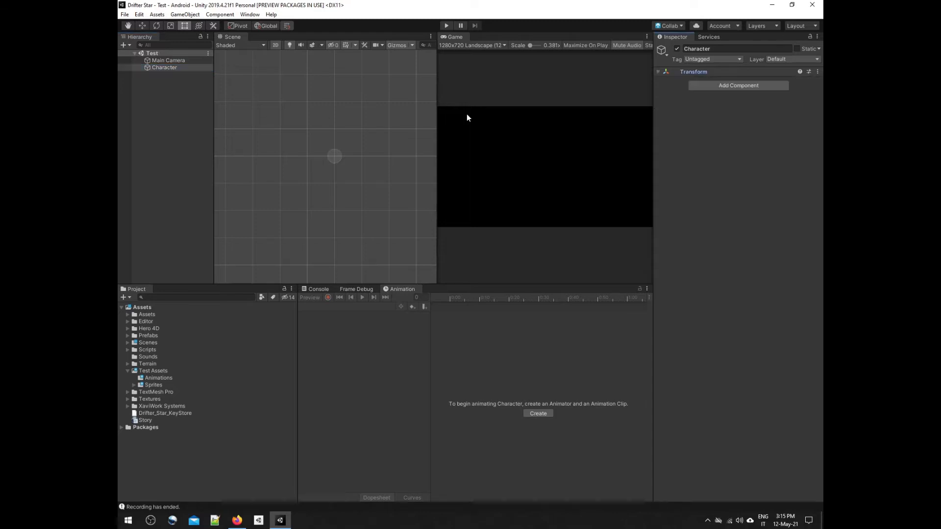
pyautogui.click(660, 72)
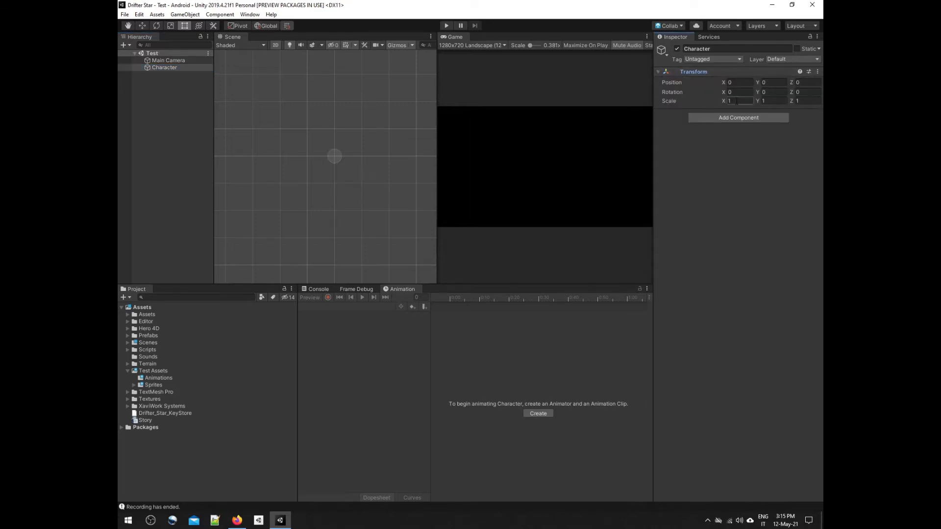
pyautogui.click(736, 120)
pyautogui.click(736, 144)
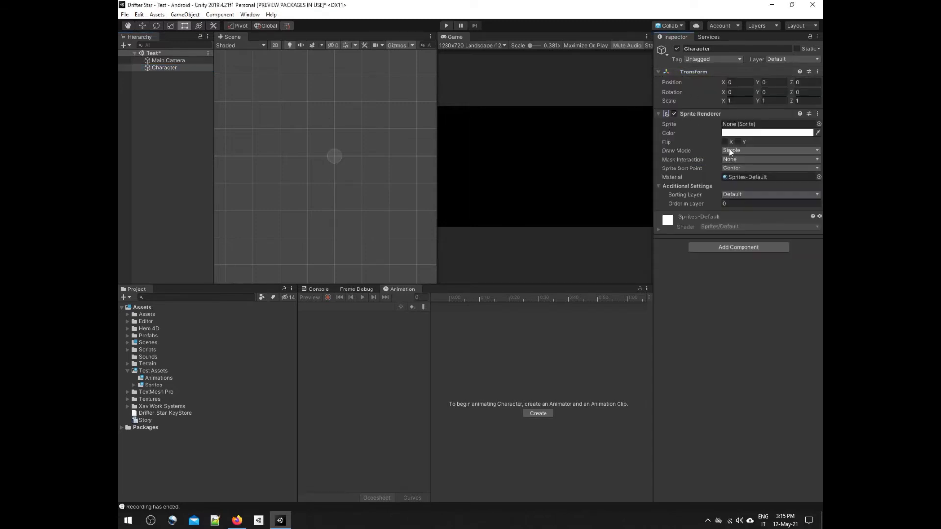
# Step: Set the character sprite sheet in Test Assets/Sprites to Multiple sprite mode without physics shape generation and apply the import settings
pyautogui.click(133, 386)
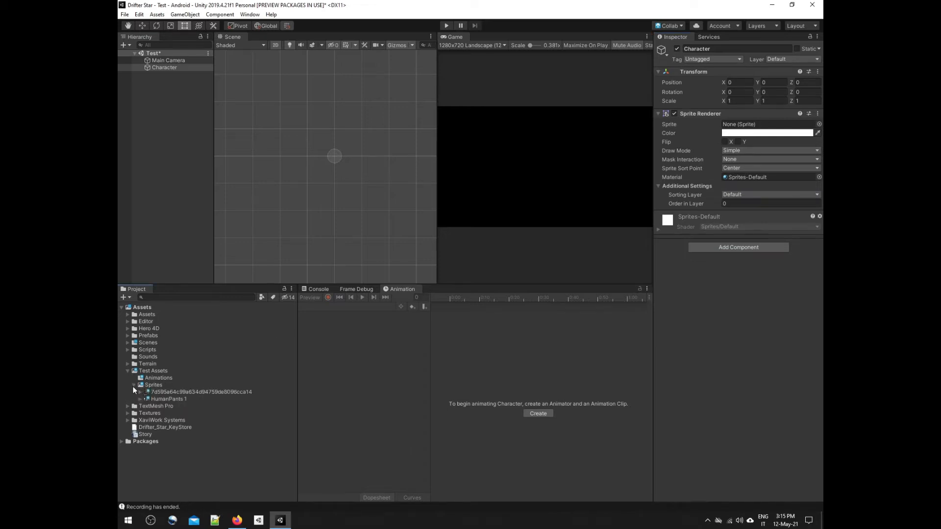
pyautogui.click(174, 391)
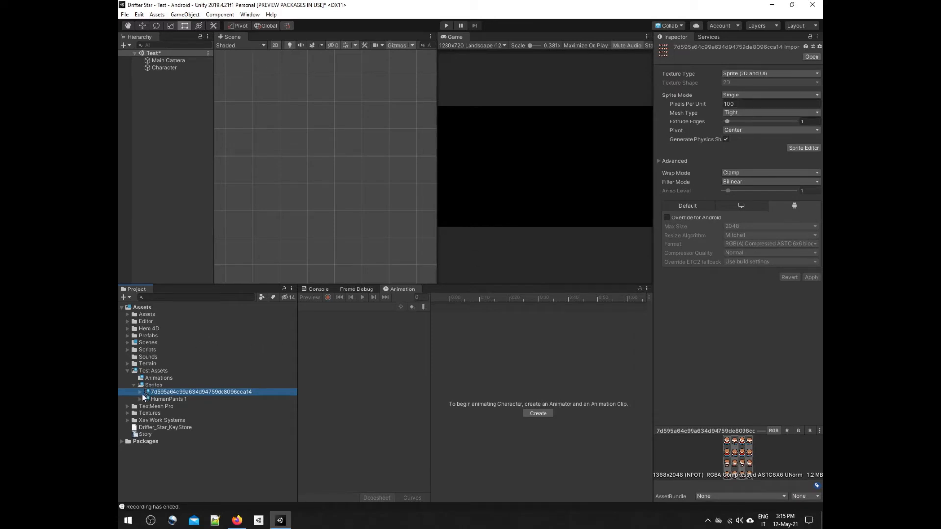
pyautogui.click(141, 393)
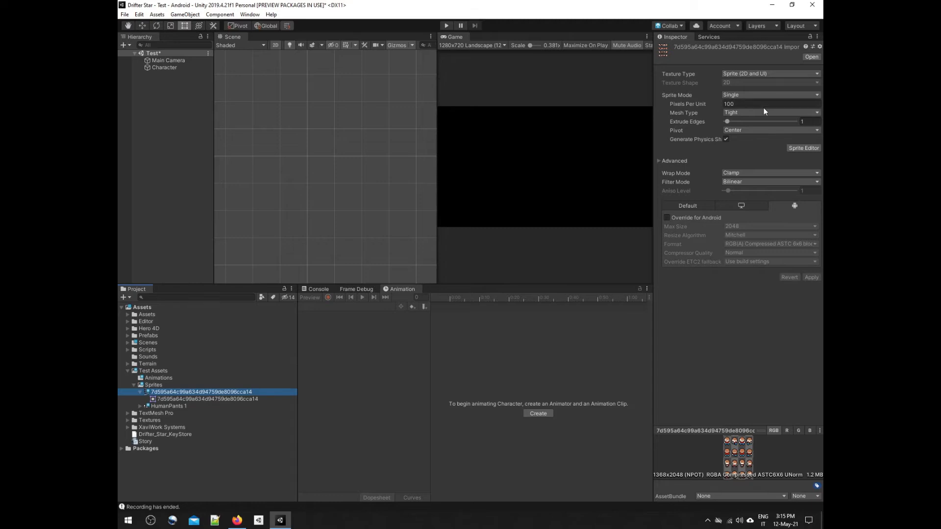
pyautogui.click(746, 94)
pyautogui.click(747, 115)
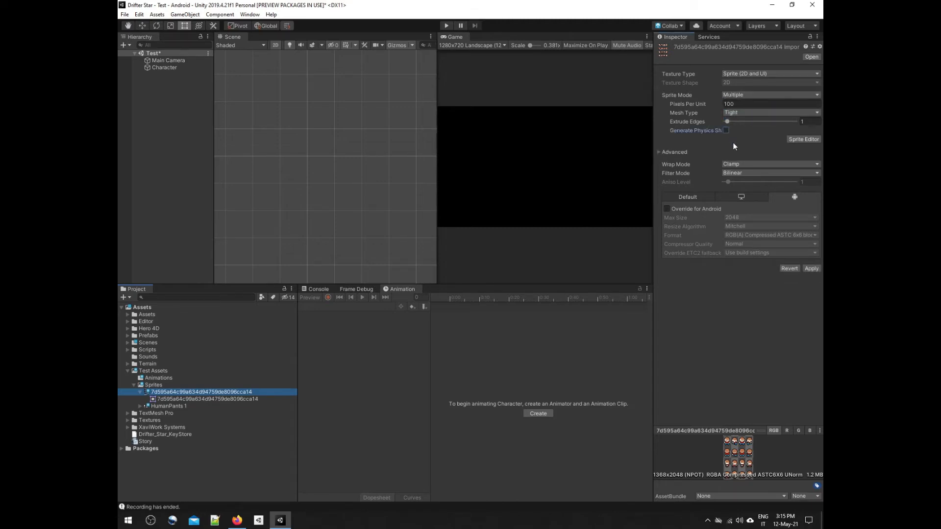
pyautogui.click(812, 269)
# Step: Slice the sprite sheet with Grid By Cell Count into 4 columns and 4 rows, keeping empty rects, using the Delete Existing method
pyautogui.click(803, 139)
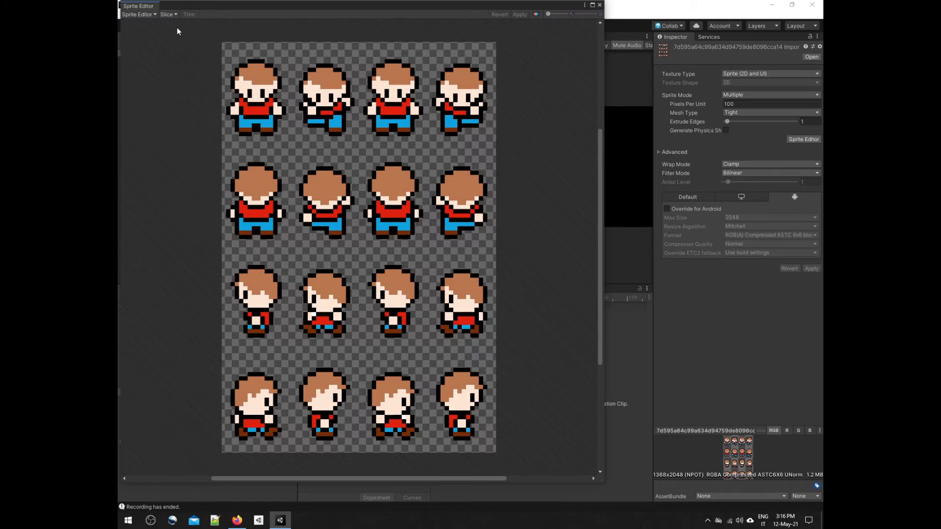
pyautogui.click(168, 15)
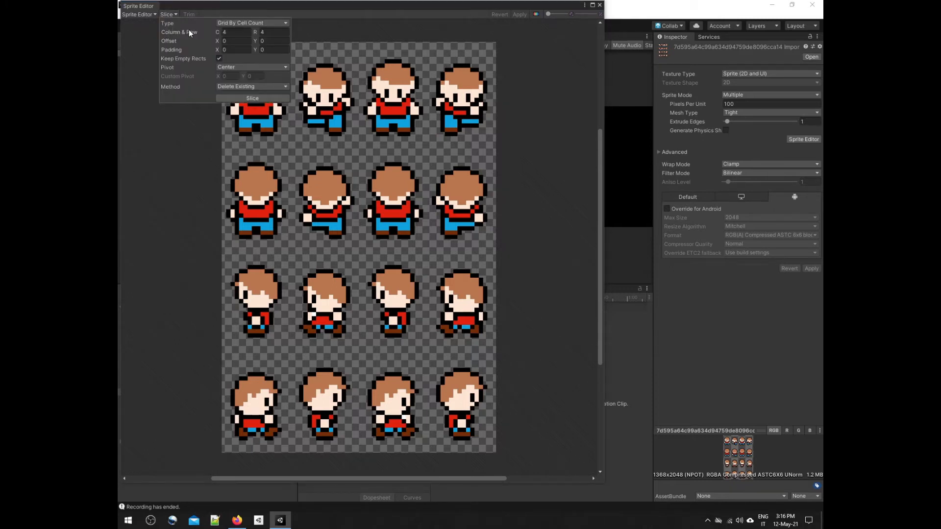
pyautogui.click(229, 22)
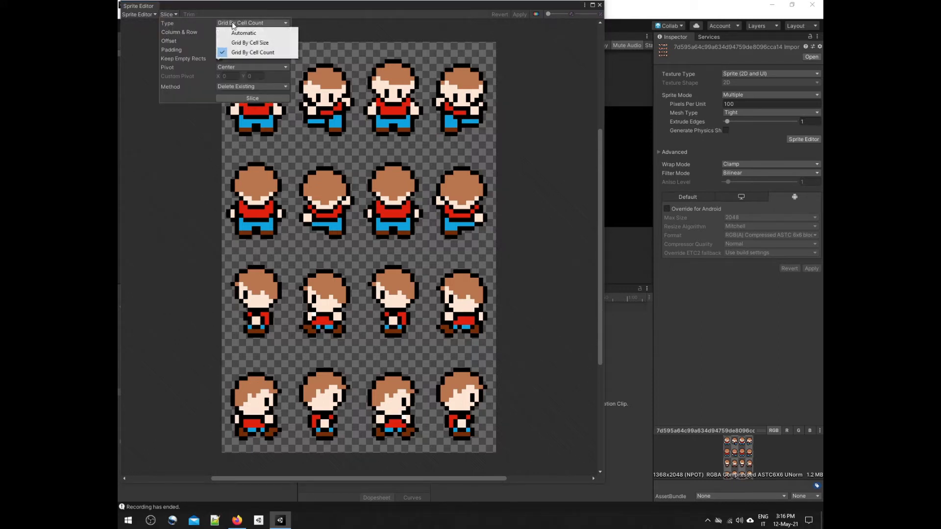
pyautogui.click(253, 51)
pyautogui.click(274, 32)
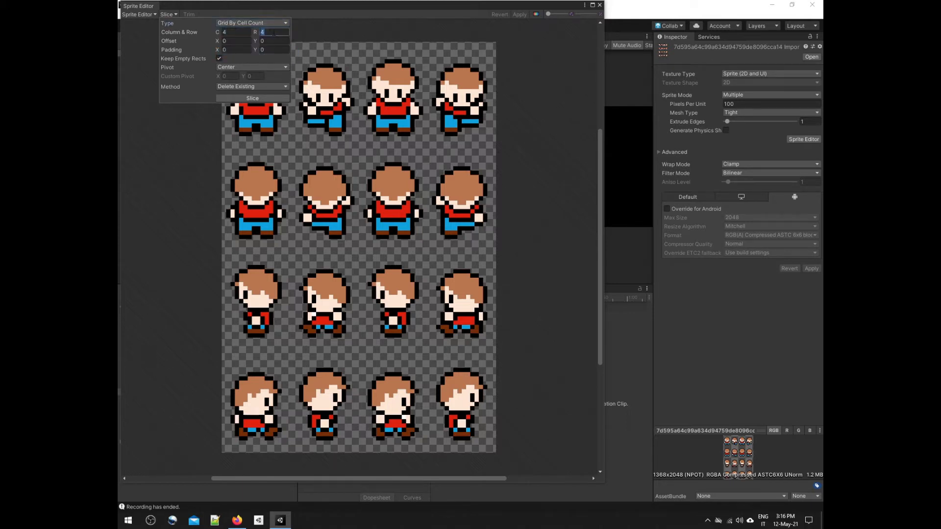
pyautogui.click(219, 58)
pyautogui.click(245, 86)
pyautogui.click(232, 88)
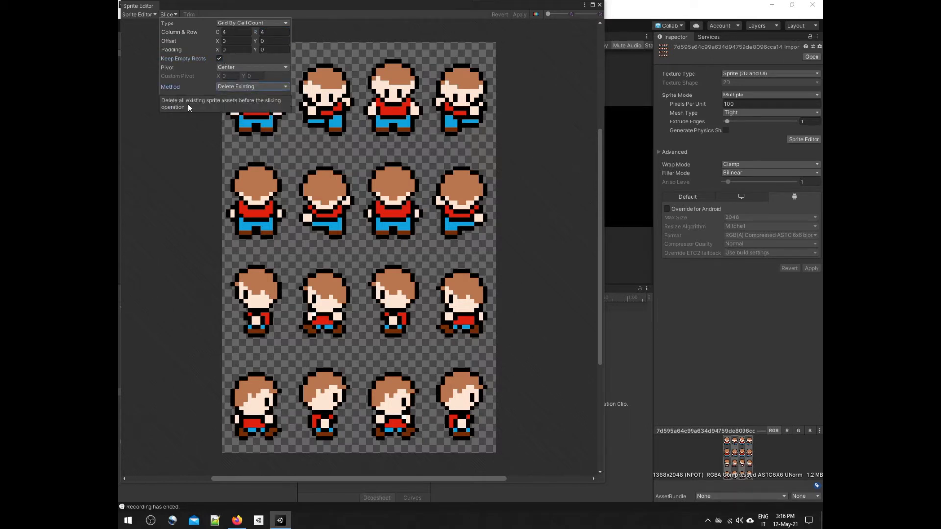
pyautogui.click(243, 98)
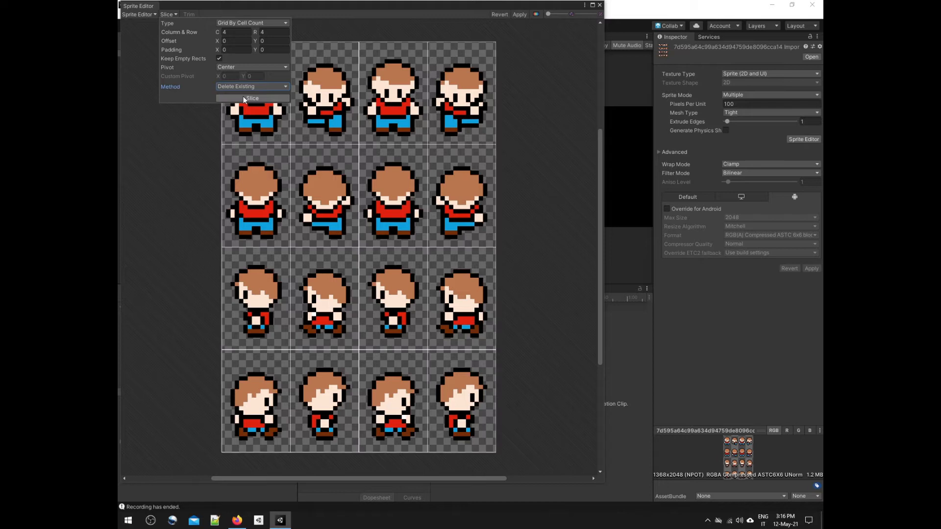
# Step: Apply the slicing and close the Sprite Editor
pyautogui.click(533, 86)
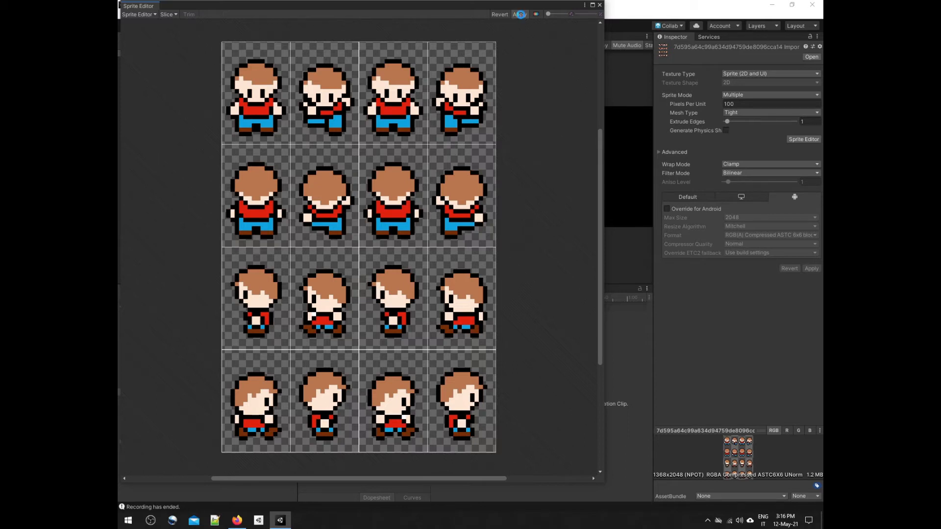
pyautogui.click(519, 14)
pyautogui.click(599, 4)
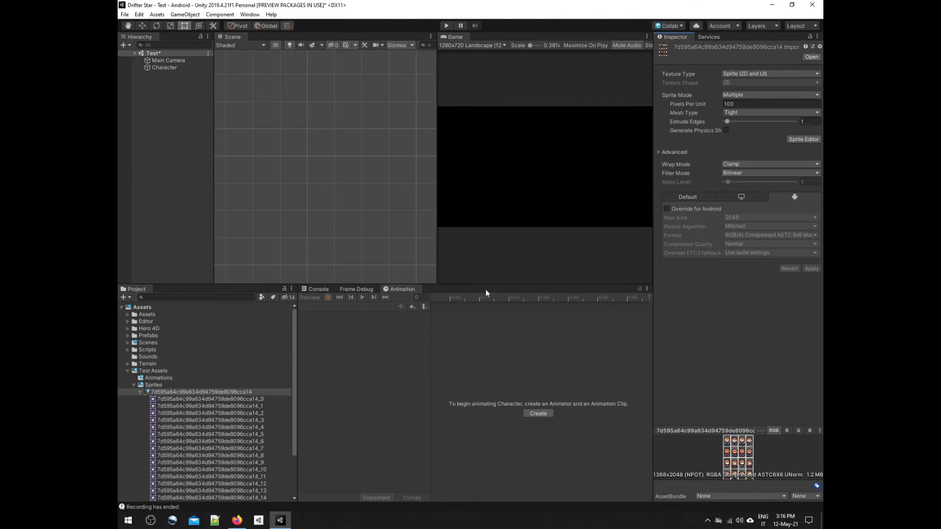
# Step: Create an animation from sliced sprites 0 to 3 in the scene and save it as WalkDown in Test Assets/Animations
pyautogui.click(261, 399)
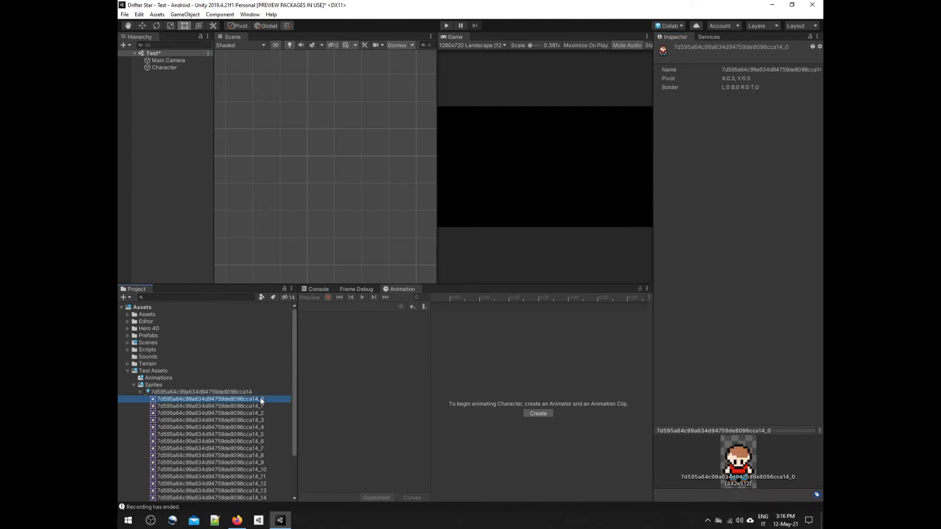
pyautogui.hotkey('shift', 'Down')
pyautogui.hotkey('shift', 'Down')
pyautogui.hotkey('shift', 'Down')
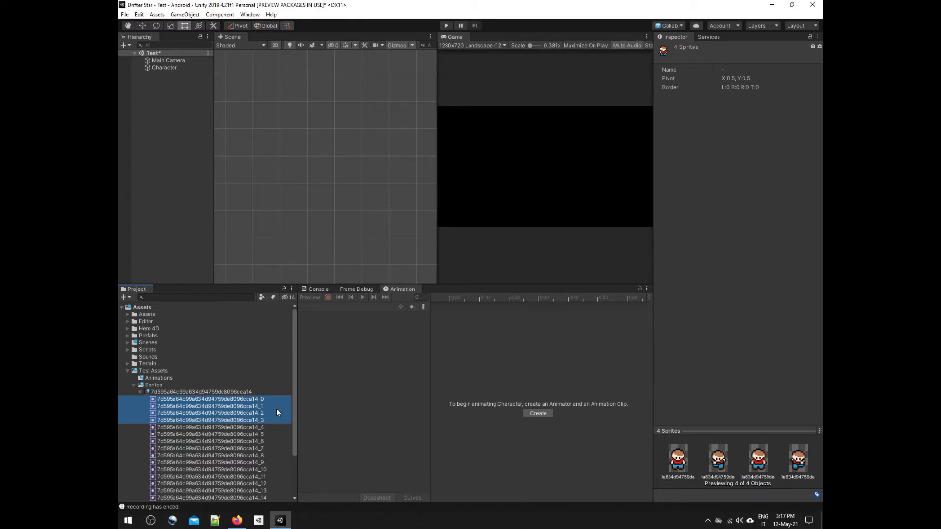
pyautogui.moveTo(260, 401); pyautogui.dragTo(175, 179)
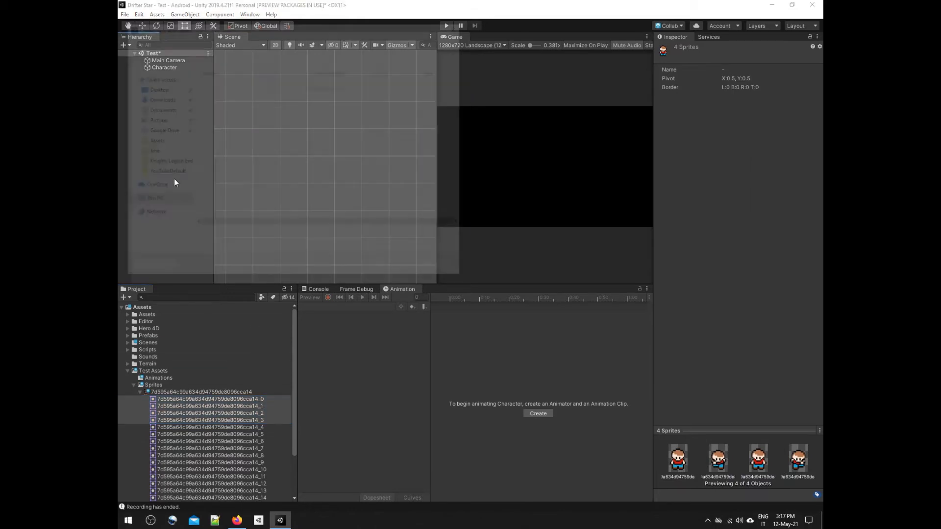
pyautogui.write('WalkDown')
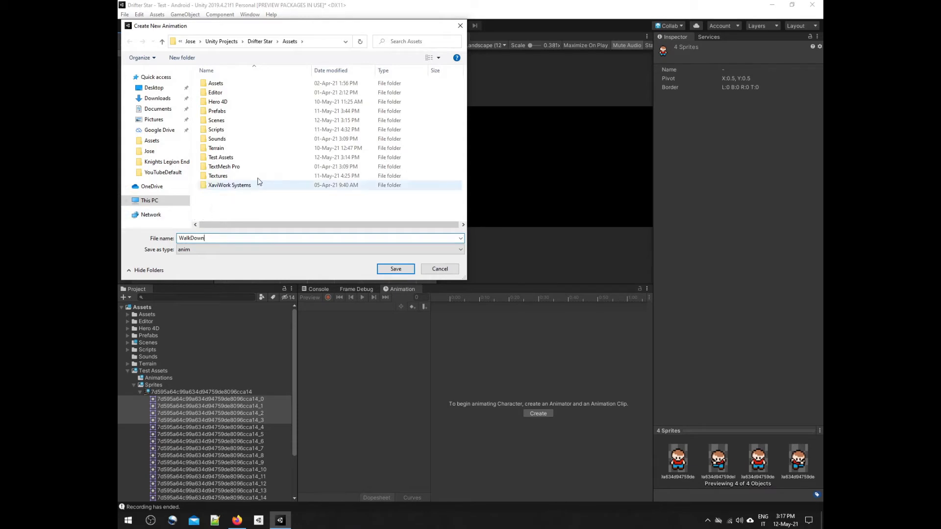
pyautogui.doubleClick(228, 158)
pyautogui.click(224, 85)
pyautogui.doubleClick(224, 84)
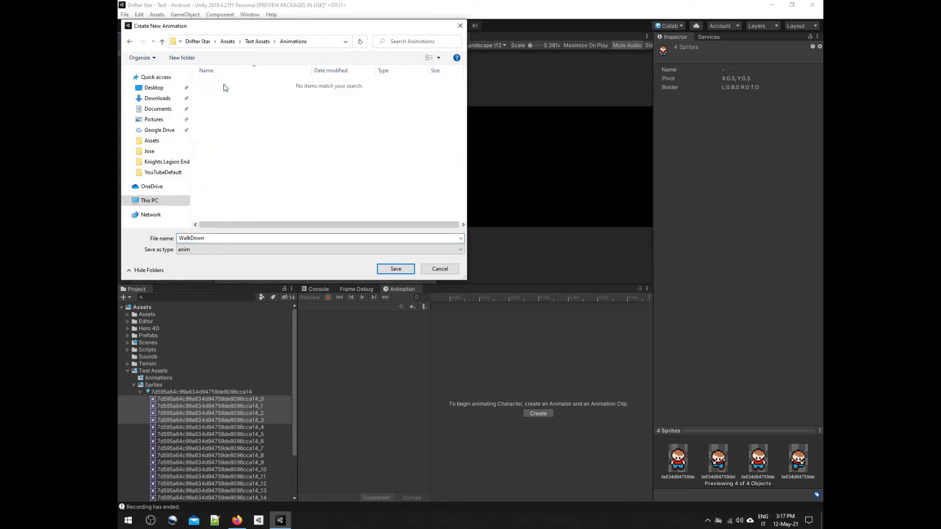
pyautogui.click(396, 268)
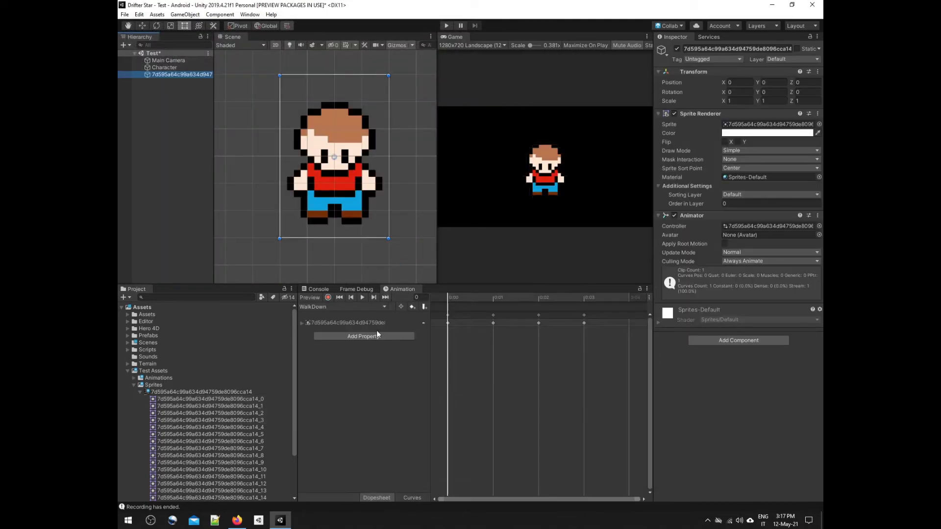
# Step: Create the WalkUp, WalkLeft and WalkRight animations from the remaining groups of four sprites, saving them in the Animations folder
pyautogui.rightClick(263, 426)
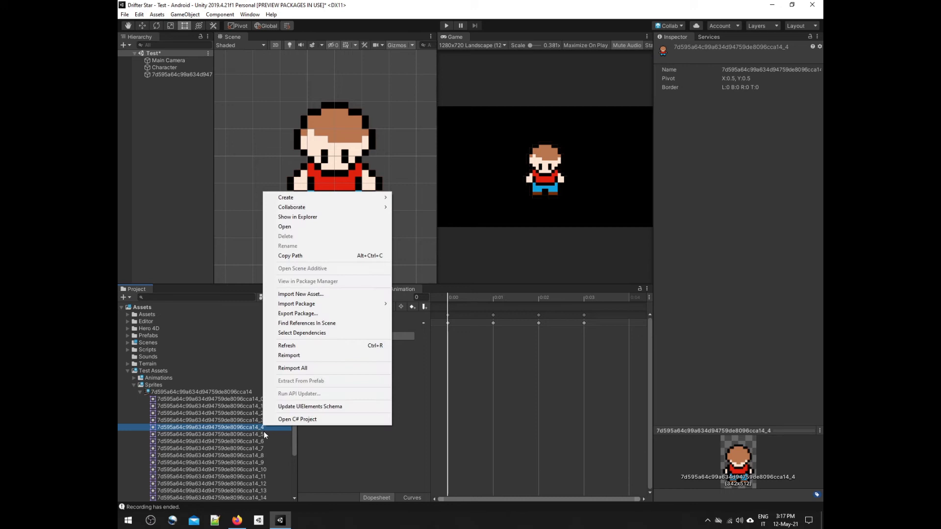
pyautogui.click(255, 430)
pyautogui.hotkey('shift', 'Down')
pyautogui.hotkey('shift', 'Down')
pyautogui.hotkey('shift', 'Down')
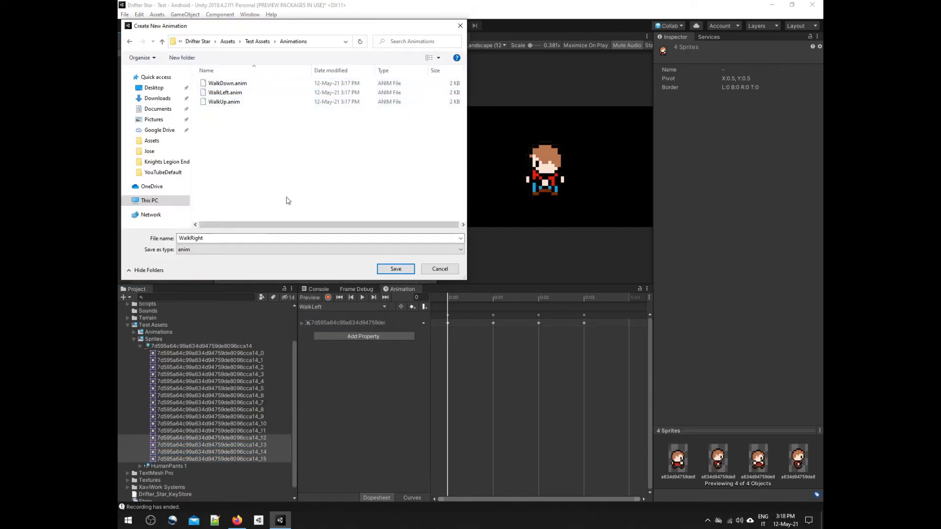
pyautogui.click(394, 270)
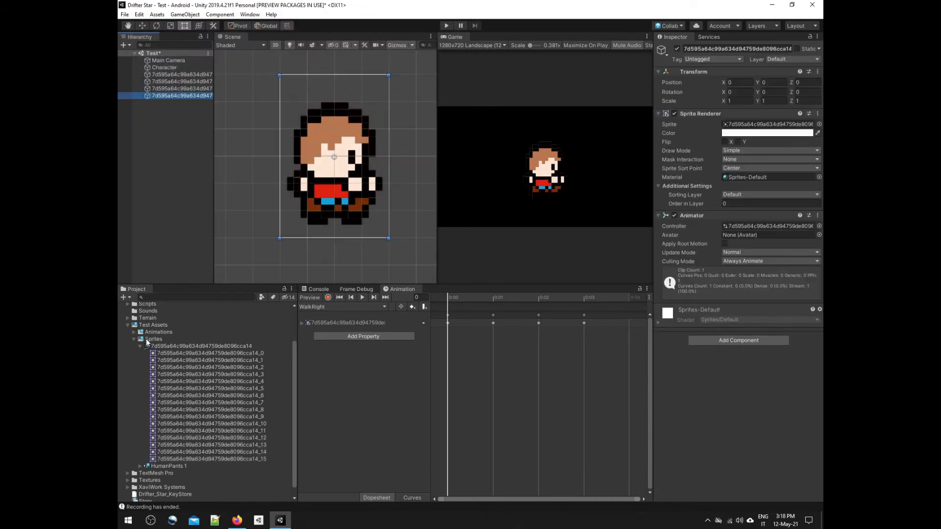
pyautogui.click(140, 346)
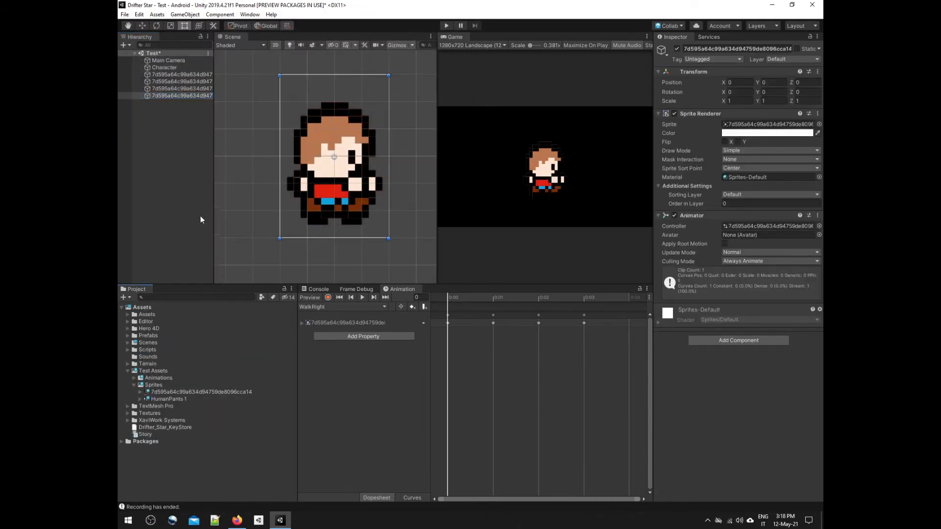
# Step: Delete the four sprite objects that were added to the scene while creating the animations
pyautogui.click(178, 75)
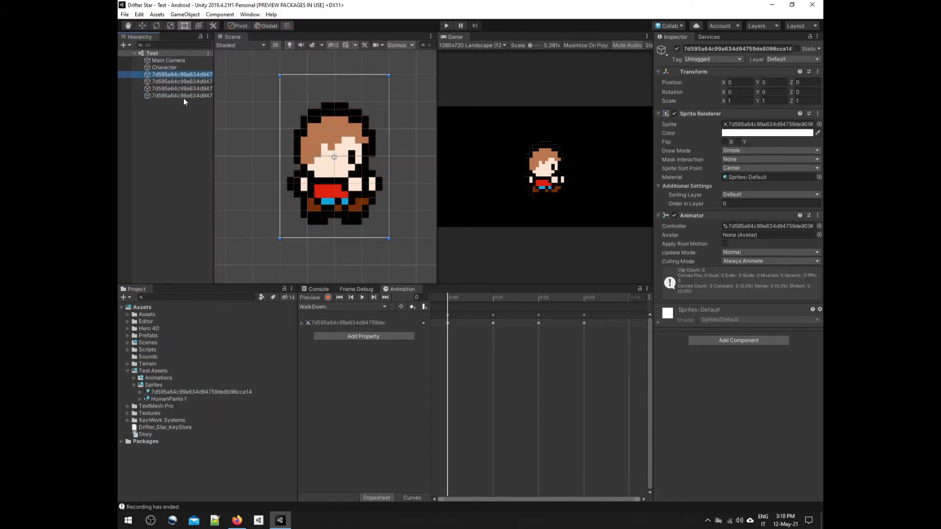
pyautogui.keyDown('shift'); pyautogui.click(185, 96); pyautogui.keyUp('shift')
pyautogui.press('Delete')
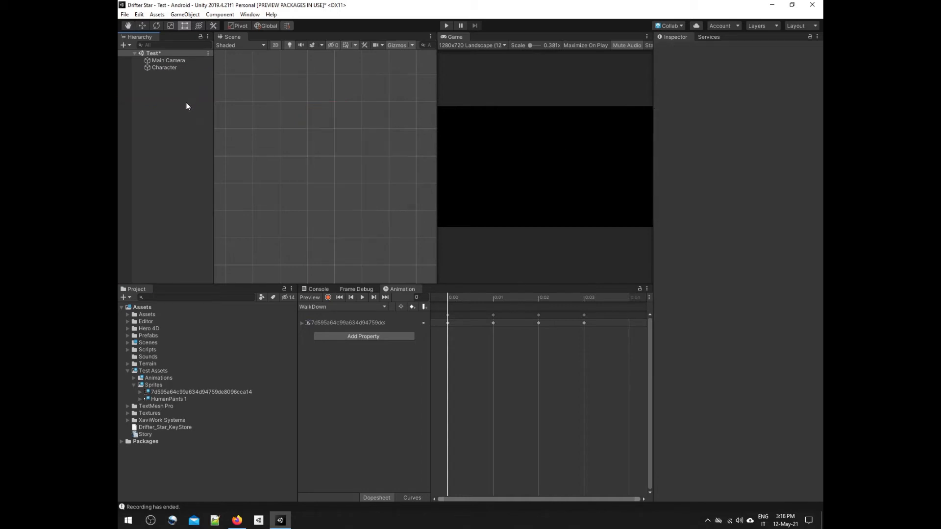
# Step: Assign the sheet's first sprite (_0) to Character's Sprite Renderer and save the scene
pyautogui.click(162, 67)
pyautogui.click(140, 392)
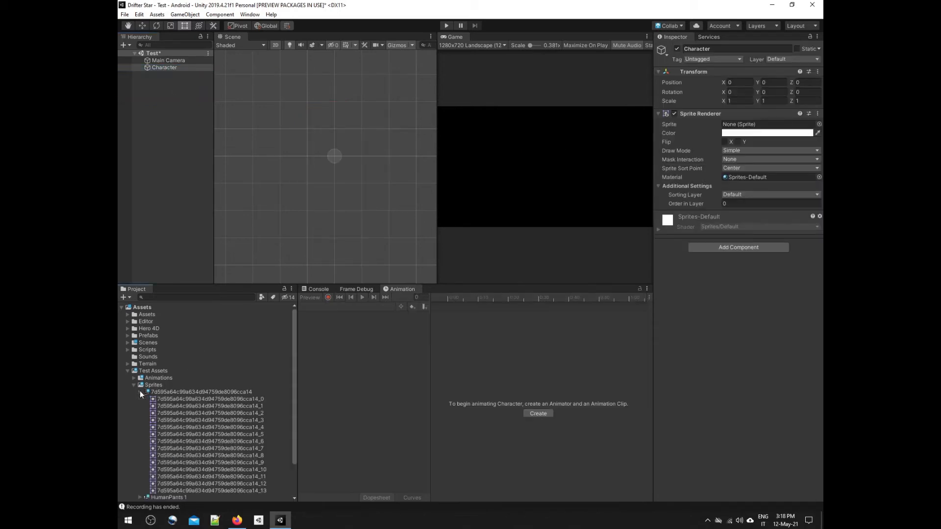
pyautogui.click(224, 399)
pyautogui.moveTo(225, 399); pyautogui.dragTo(757, 125)
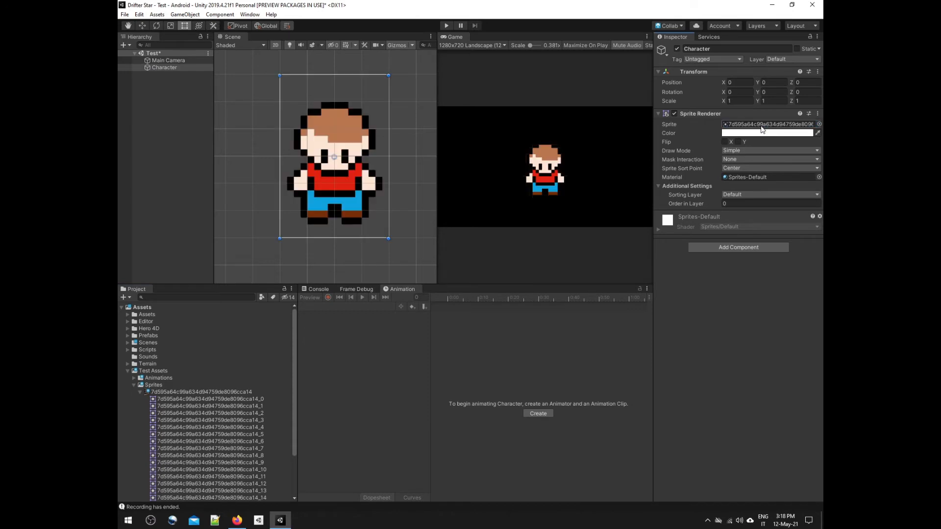
pyautogui.scroll(-3, 336, 158)
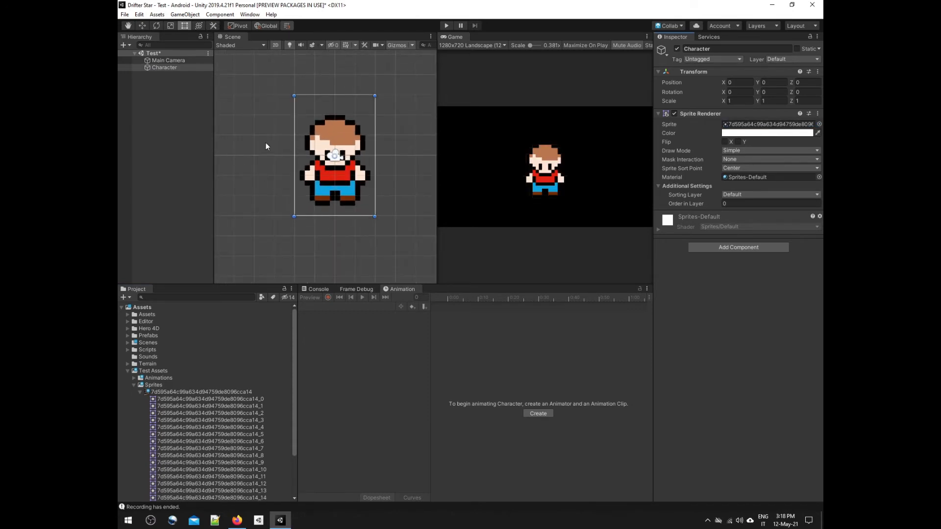
pyautogui.hotkey('ctrl', 's')
# Step: Delete the four automatically generated animator controllers (_0, _4, _8 and _12) from the Animations folder, keeping the walk clips
pyautogui.click(139, 393)
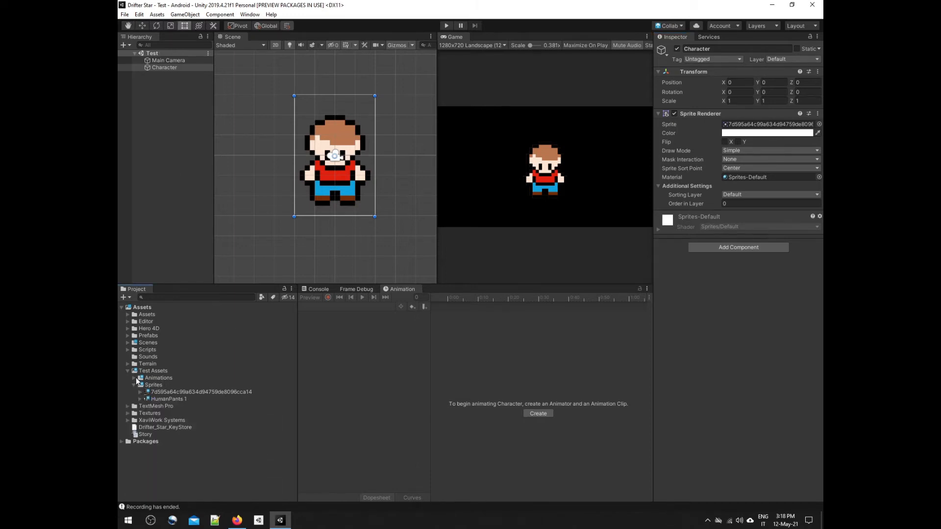
pyautogui.click(135, 378)
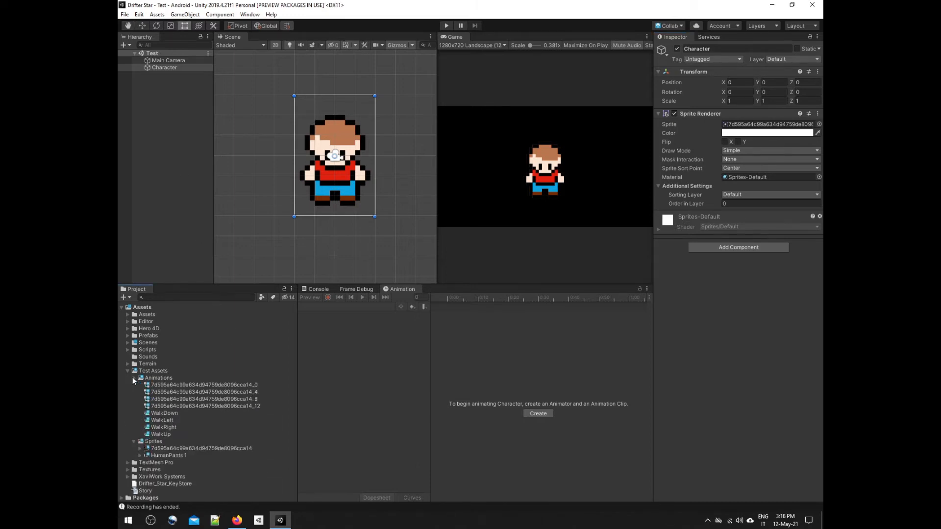
pyautogui.click(167, 414)
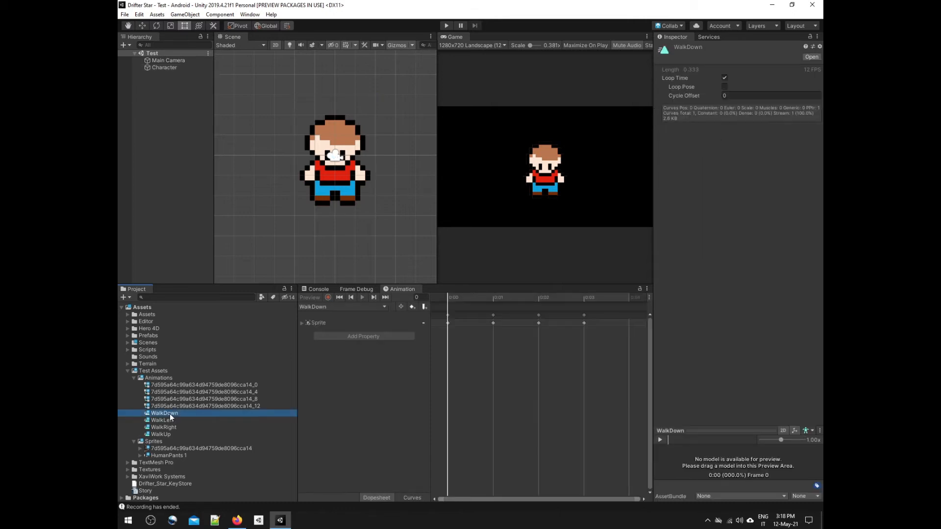
pyautogui.click(171, 406)
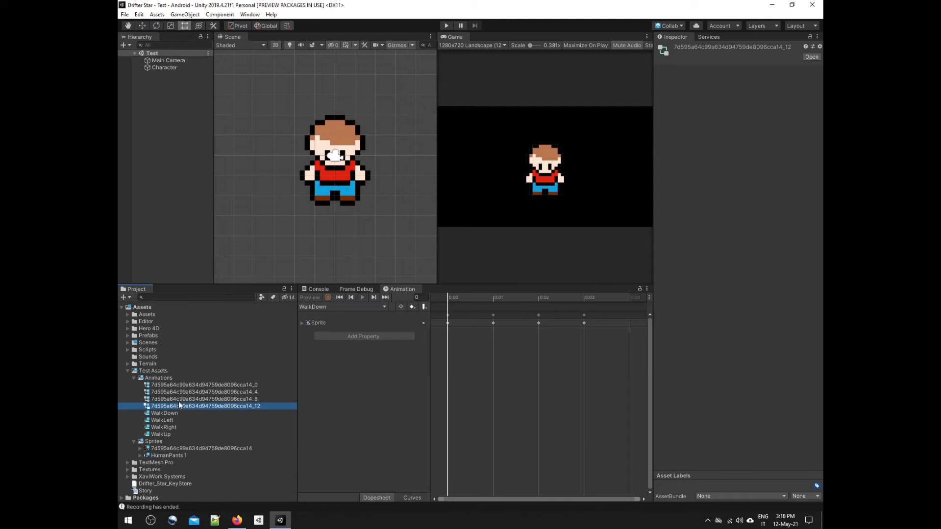
pyautogui.doubleClick(179, 386)
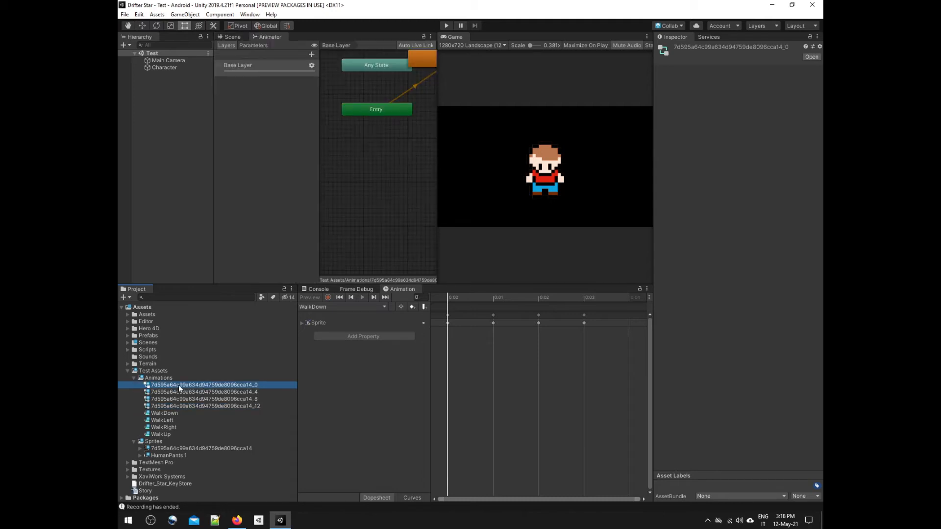
pyautogui.keyDown('shift'); pyautogui.click(180, 407); pyautogui.keyUp('shift')
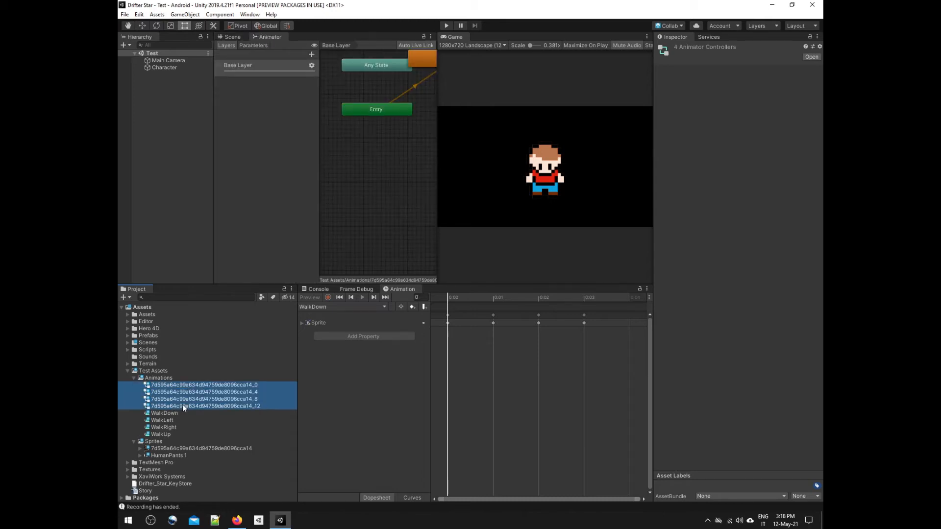
pyautogui.press('Delete')
pyautogui.click(512, 290)
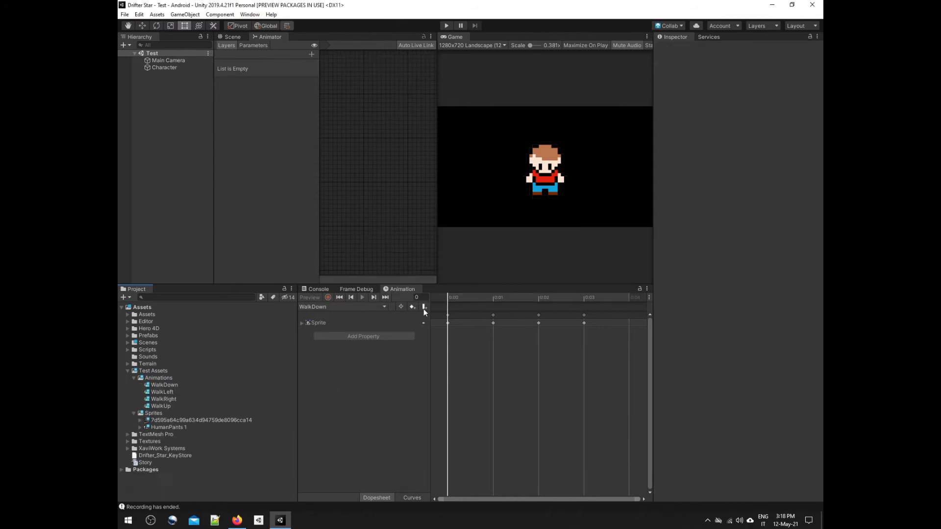
# Step: Add an Animator component to the Character object
pyautogui.click(166, 68)
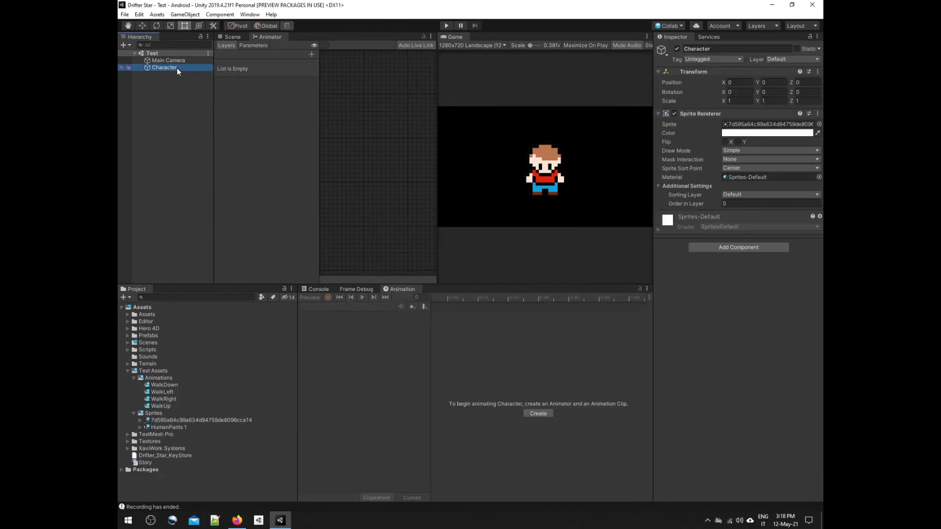
pyautogui.click(730, 248)
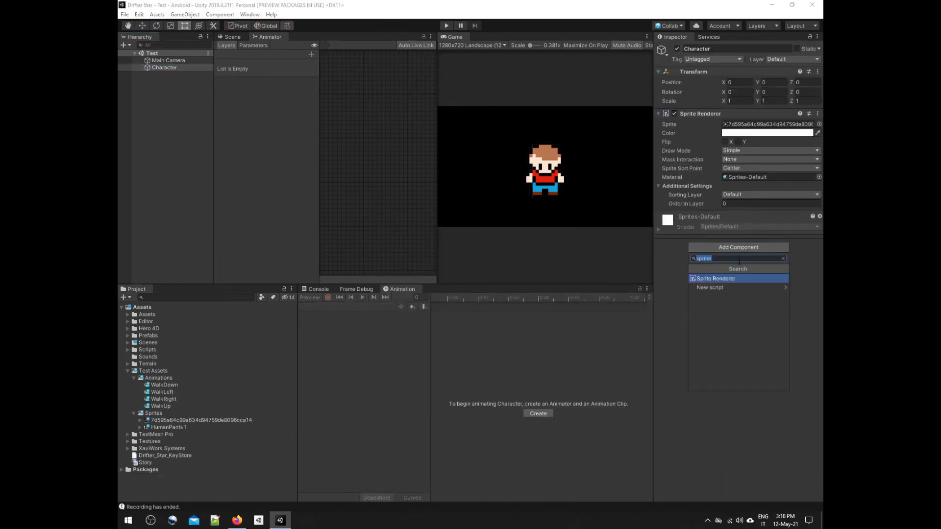
pyautogui.write('anima')
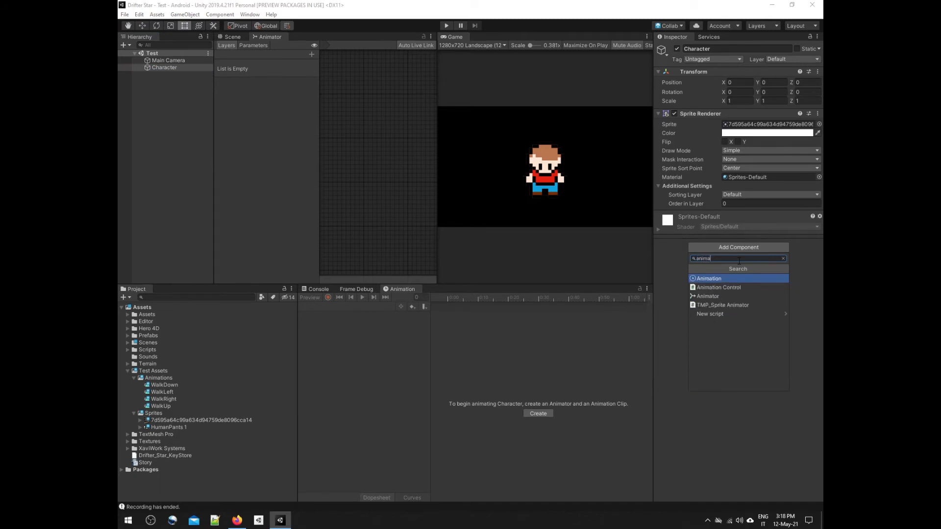
pyautogui.press('Down')
pyautogui.press('Down')
pyautogui.press('Return')
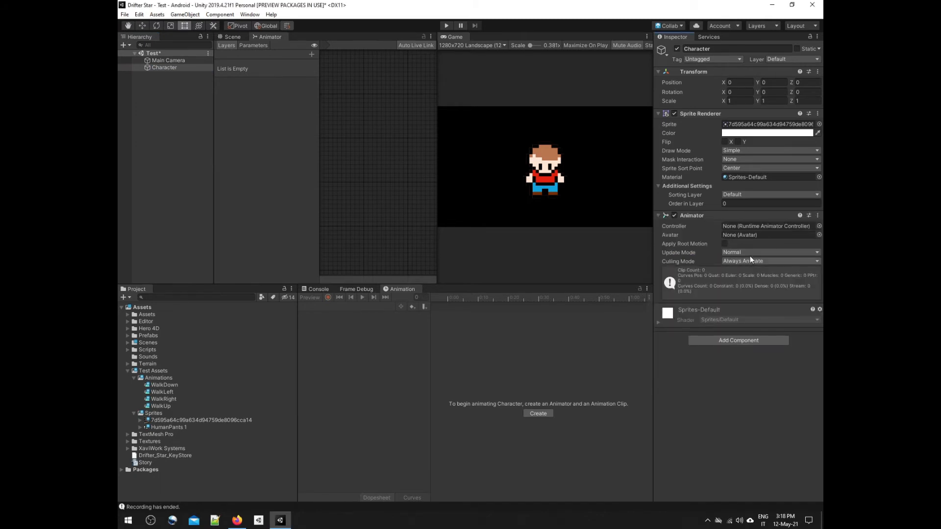
# Step: Create an Animator Controller named Character in the Animations folder
pyautogui.rightClick(155, 378)
pyautogui.moveTo(228, 148)
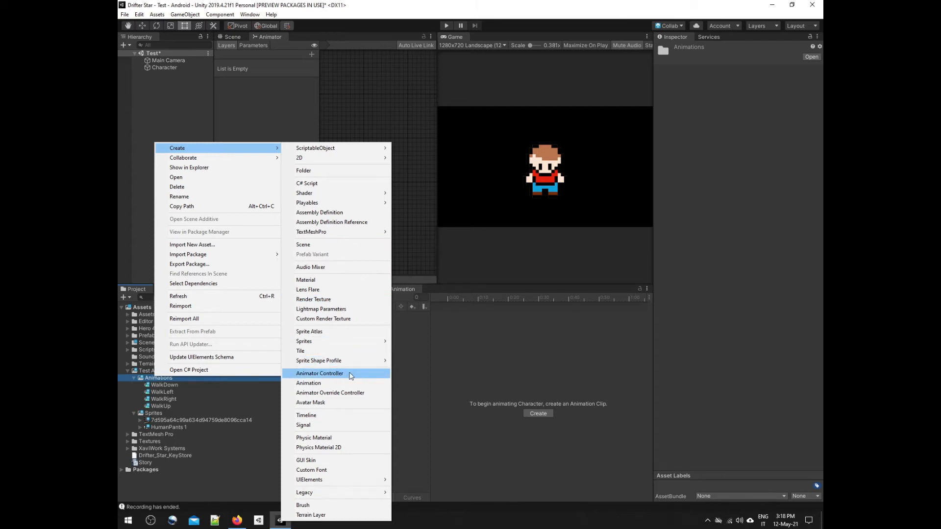
pyautogui.click(350, 374)
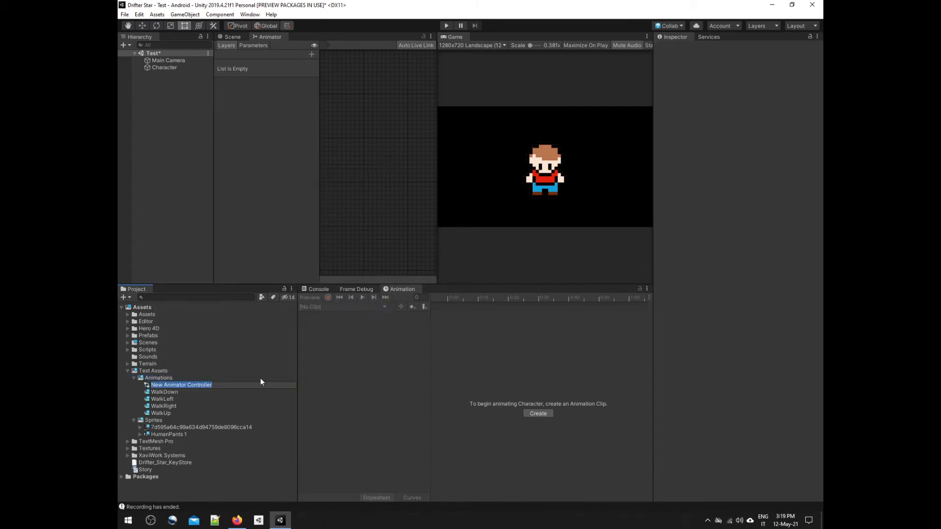
pyautogui.write('Character')
pyautogui.press('Return')
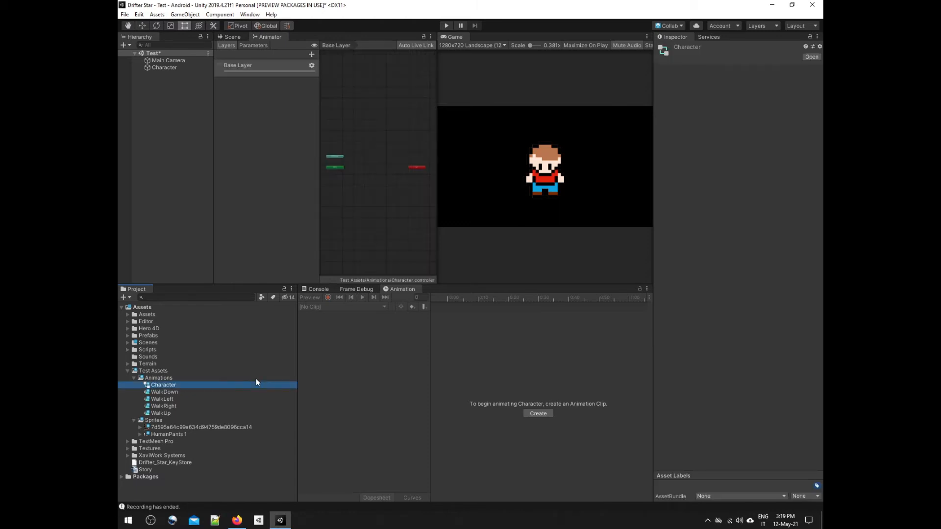
# Step: Assign the Character controller to the Animator component of the Character object and save the scene
pyautogui.click(167, 68)
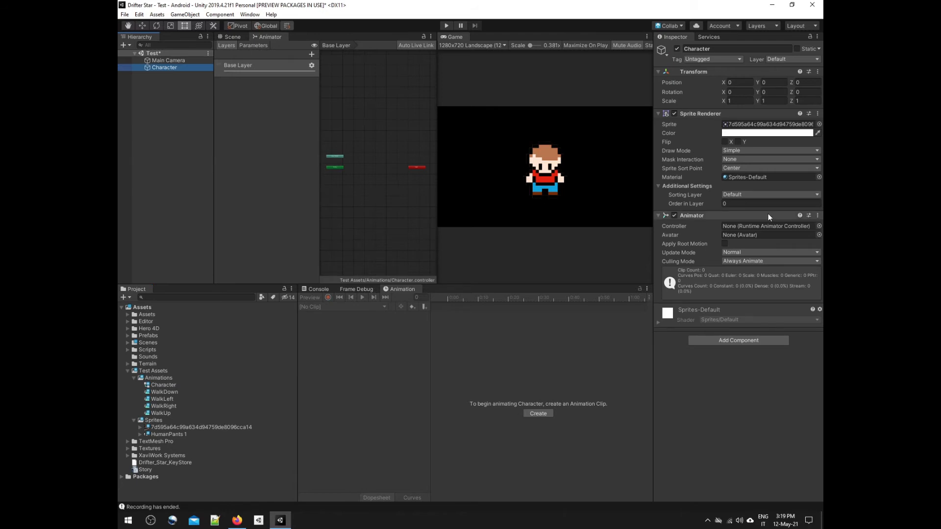
pyautogui.moveTo(164, 385); pyautogui.dragTo(754, 233)
pyautogui.moveTo(754, 233); pyautogui.dragTo(754, 233)
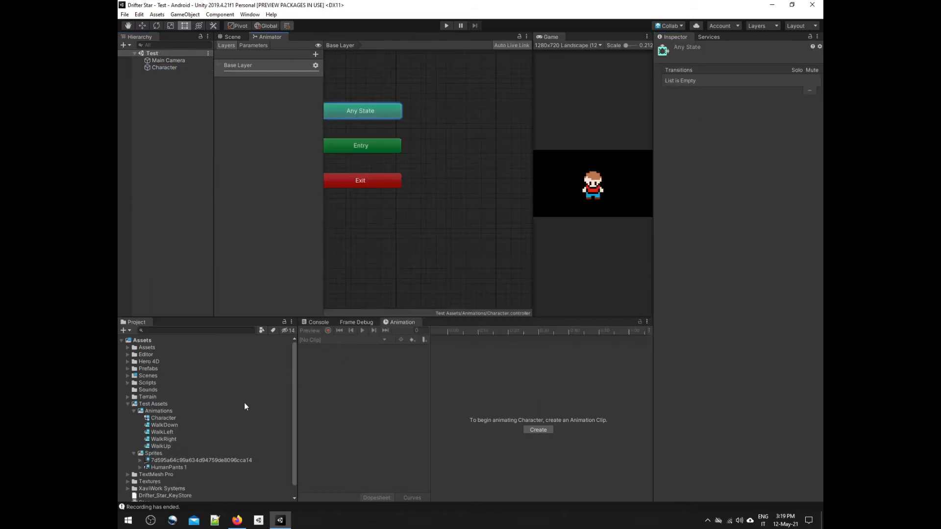
# Step: Add the WalkDown, WalkUp, WalkLeft and WalkRight clips as states in the Character controller's Base Layer
pyautogui.moveTo(166, 424); pyautogui.dragTo(473, 189)
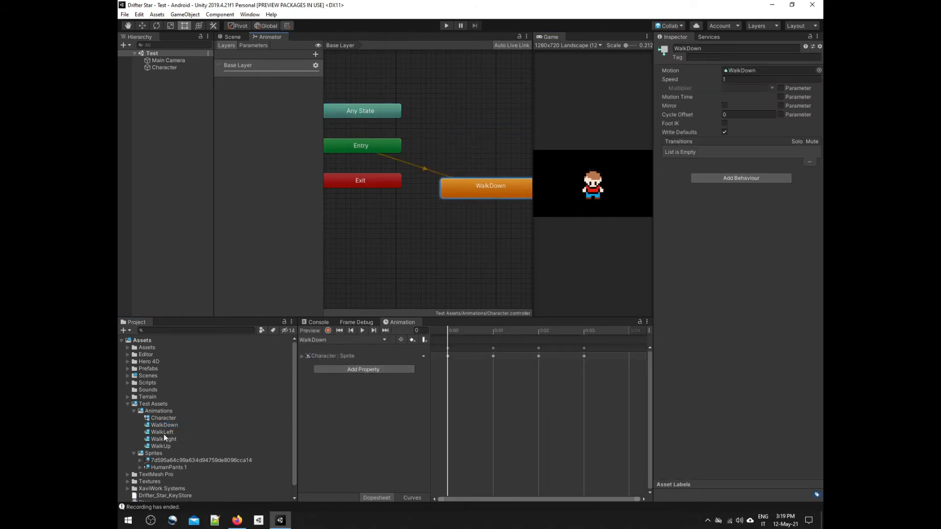
pyautogui.moveTo(174, 444); pyautogui.dragTo(472, 101)
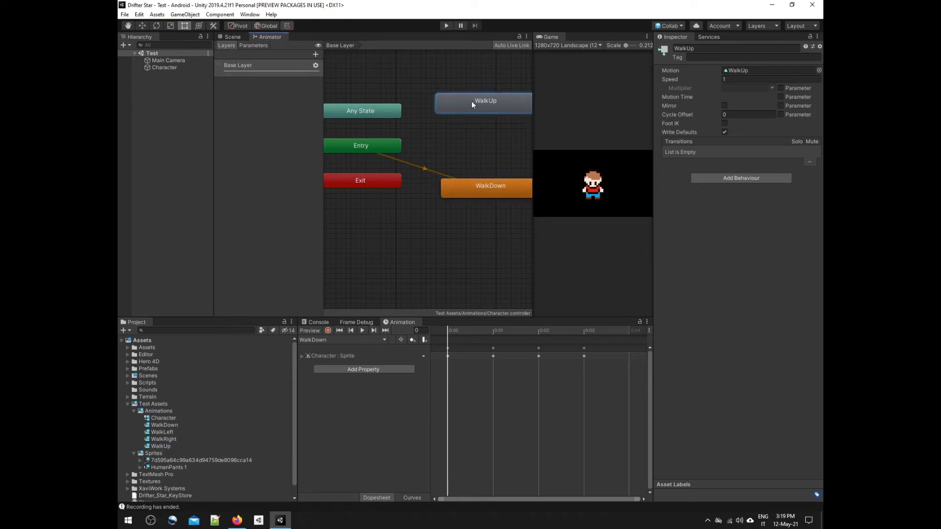
pyautogui.moveTo(488, 196); pyautogui.dragTo(474, 198)
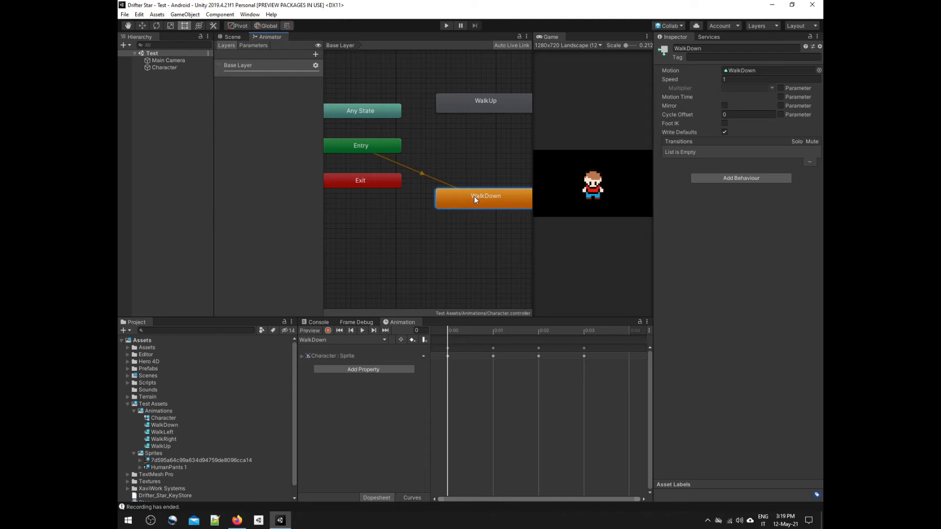
pyautogui.moveTo(172, 431); pyautogui.dragTo(417, 221)
pyautogui.moveTo(168, 441); pyautogui.dragTo(494, 273)
pyautogui.scroll(-3, 494, 235)
pyautogui.moveTo(494, 229); pyautogui.dragTo(448, 232, button='middle')
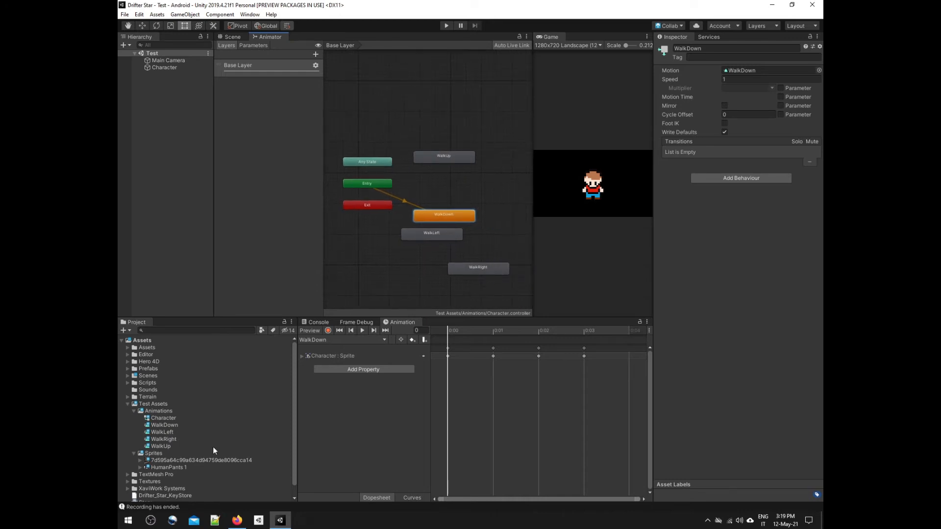
# Step: Create an Idle animation in the Animations folder and make it the controller's default state, centred among the four walk states
pyautogui.rightClick(169, 410)
pyautogui.moveTo(246, 186)
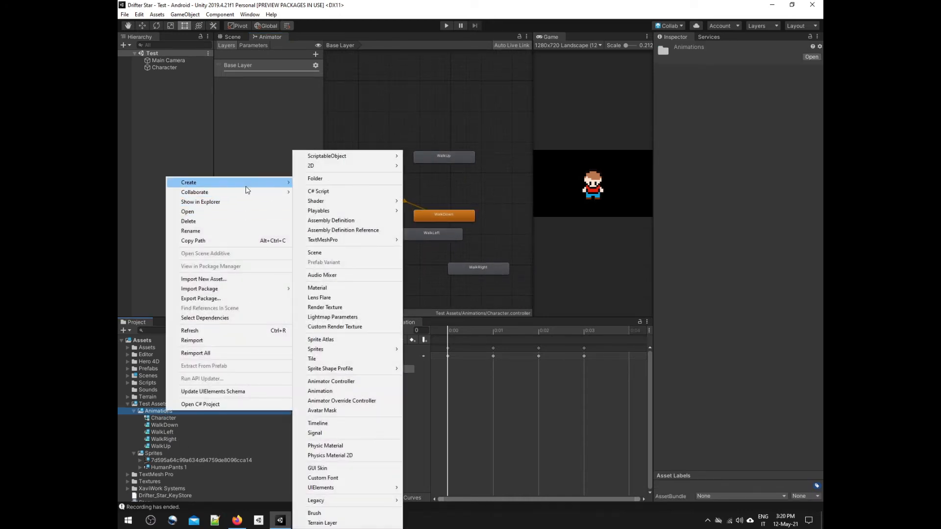
pyautogui.click(323, 392)
pyautogui.write('Idle')
pyautogui.press('Return')
pyautogui.moveTo(439, 245); pyautogui.dragTo(441, 190)
pyautogui.click(457, 191)
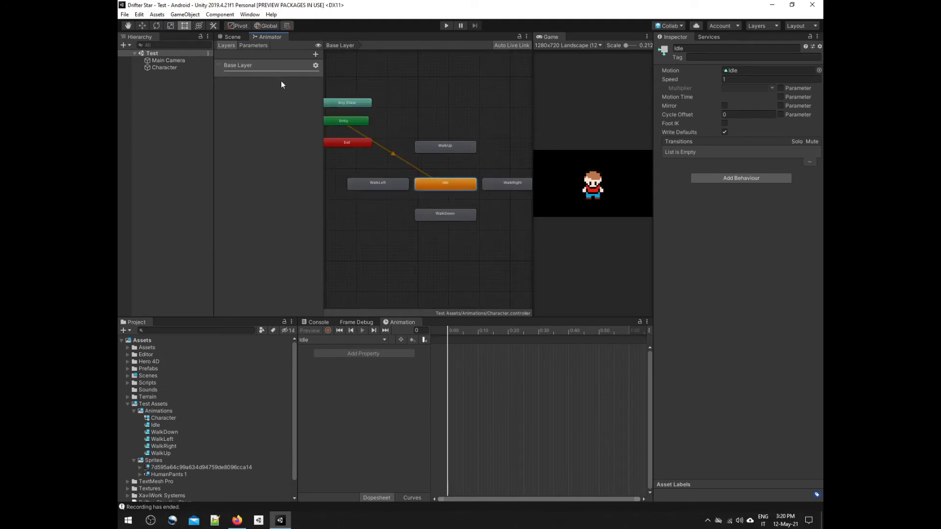
# Step: Add an Int parameter named State to the Character controller
pyautogui.click(253, 45)
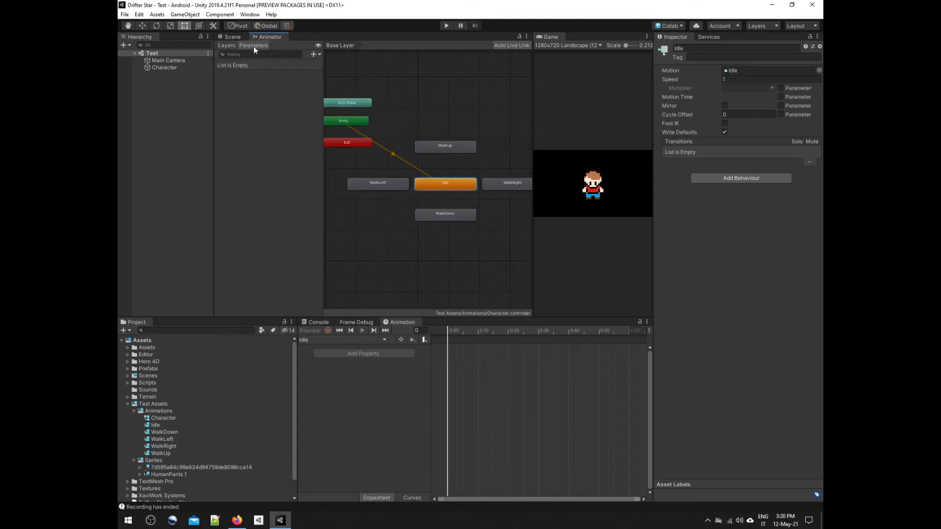
pyautogui.click(314, 54)
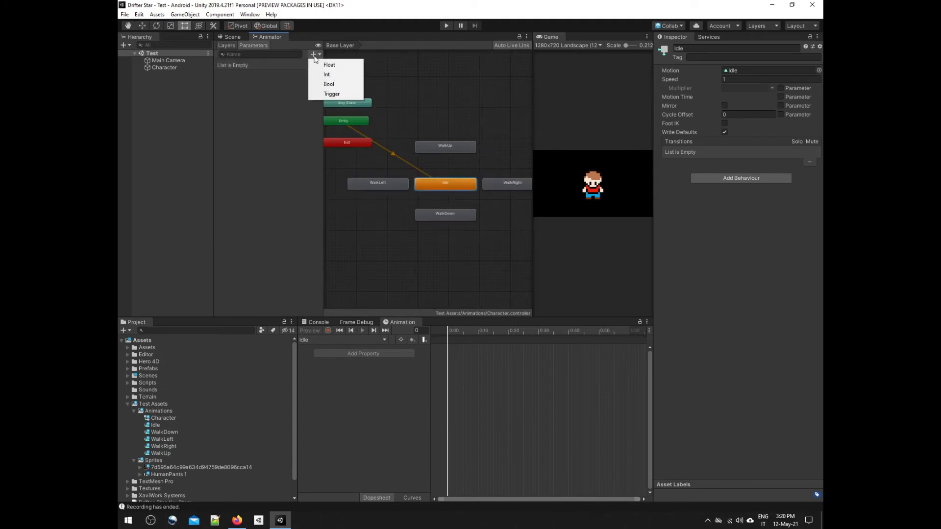
pyautogui.click(340, 73)
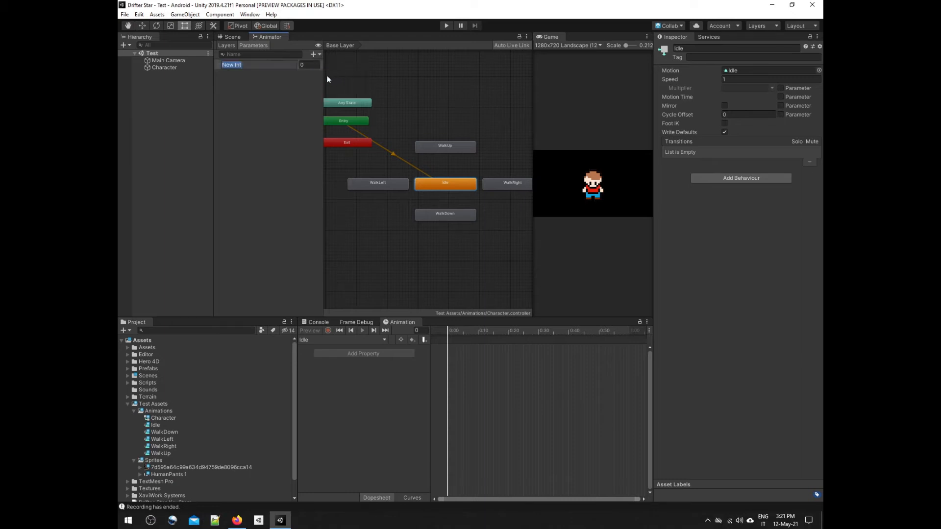
pyautogui.click(310, 65)
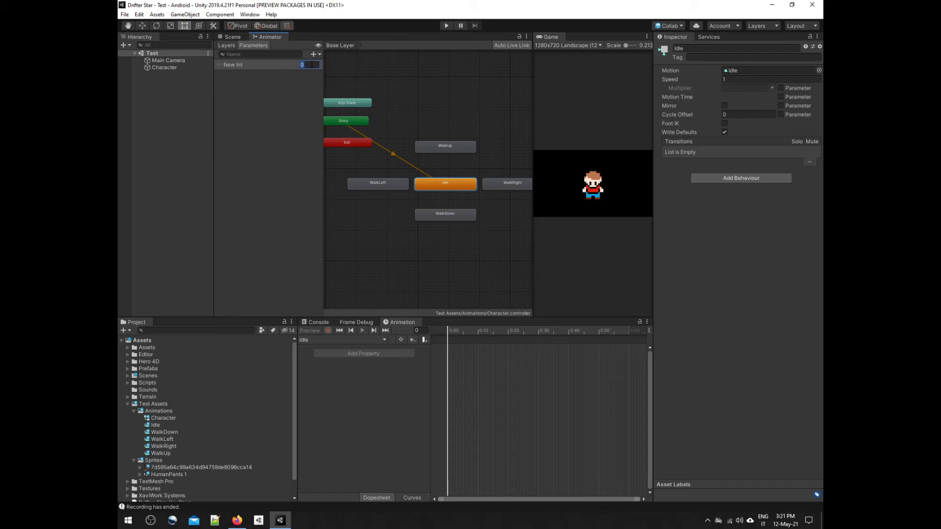
pyautogui.doubleClick(234, 65)
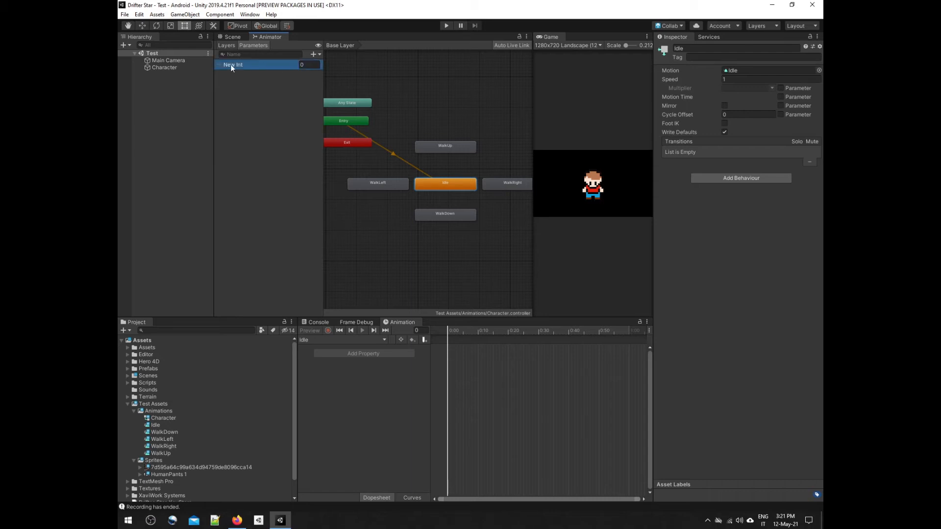
pyautogui.write('State')
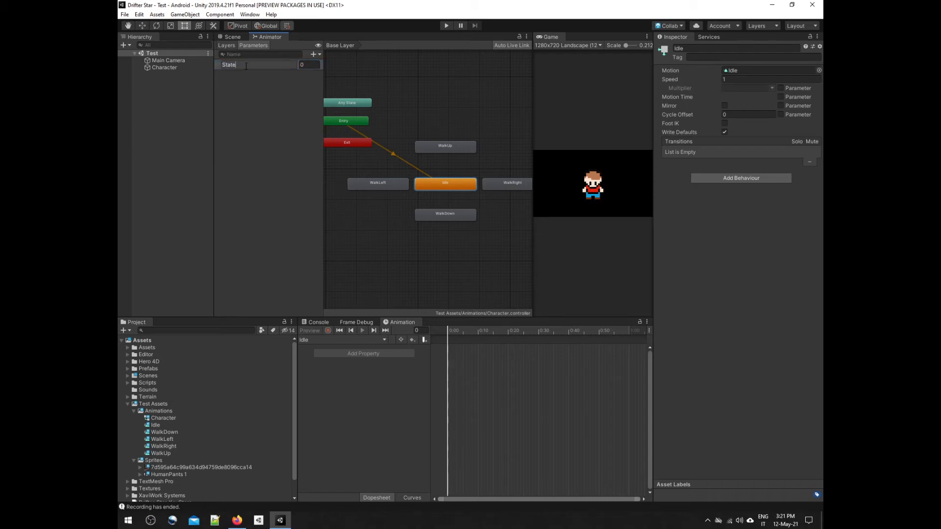
pyautogui.press('Return')
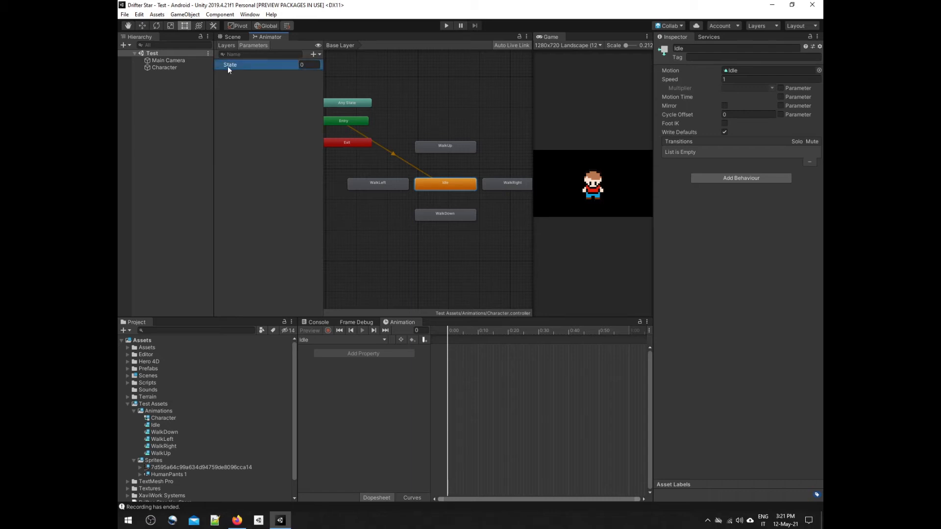
# Step: Add a second Int parameter named Direction to the Character controller
pyautogui.click(314, 53)
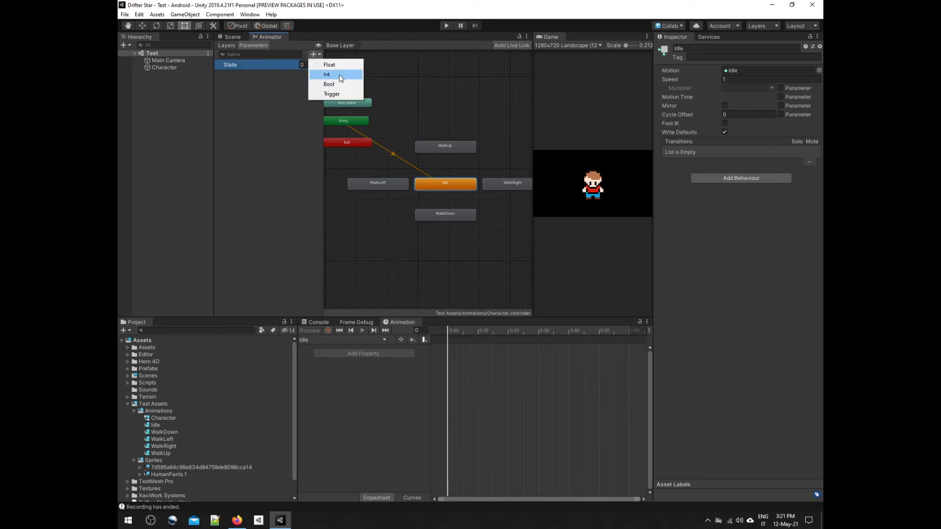
pyautogui.click(340, 76)
pyautogui.click(311, 75)
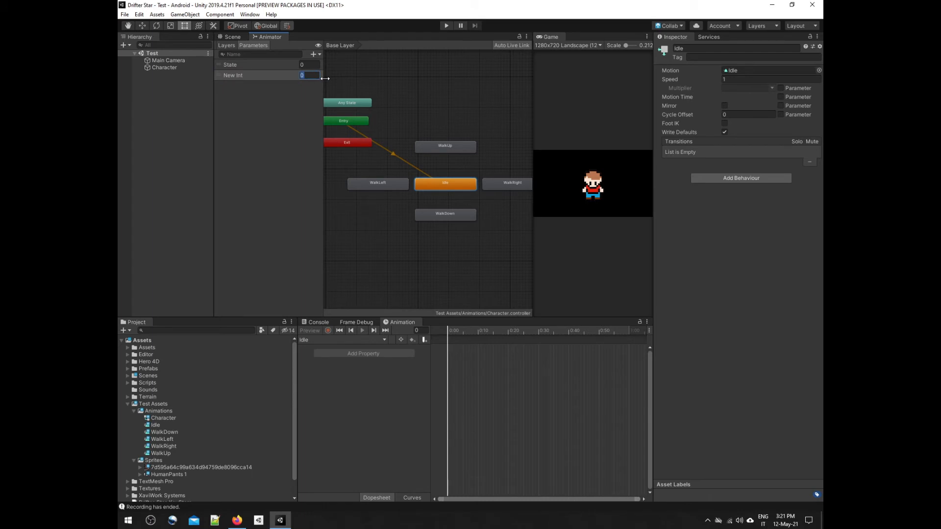
pyautogui.doubleClick(254, 76)
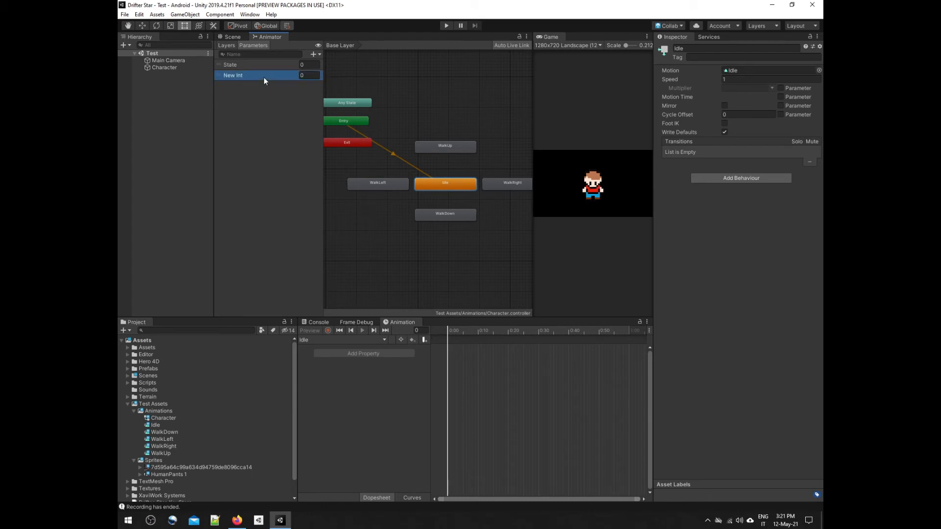
pyautogui.write('Direction')
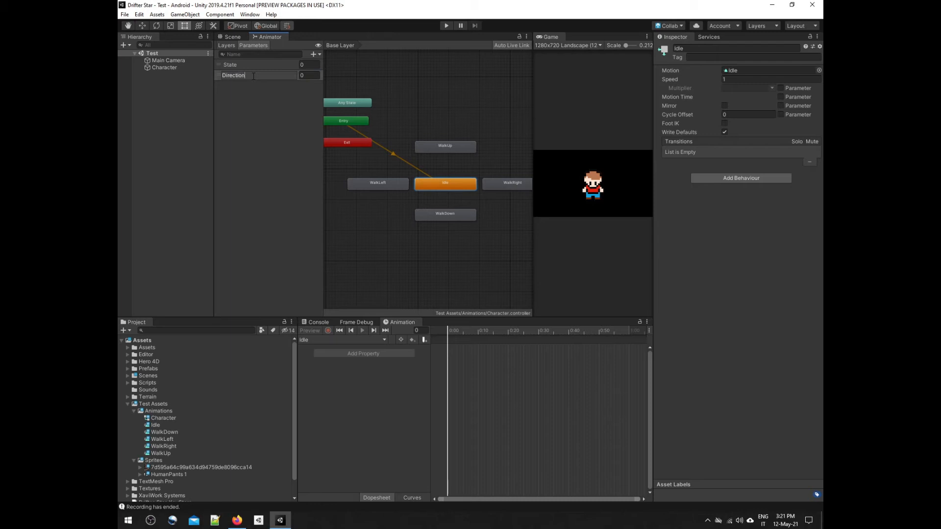
pyautogui.press('Return')
# Step: Make a transition from the Idle state to WalkUp and select it
pyautogui.rightClick(447, 187)
pyautogui.click(451, 190)
pyautogui.click(447, 146)
pyautogui.click(448, 147)
pyautogui.click(448, 166)
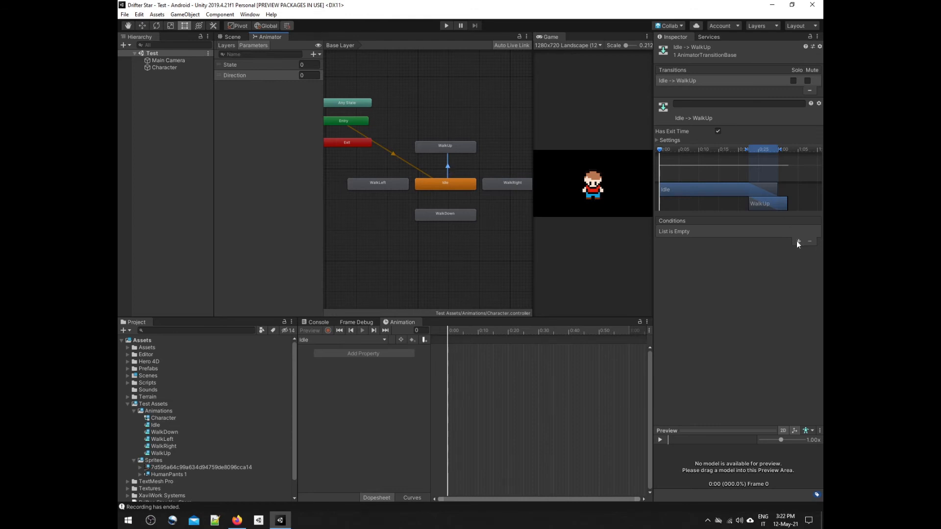
# Step: Set the Idle to WalkUp transition's Exit Time and Transition Duration to 0, and disable Fixed Duration and Has Exit Time
pyautogui.click(657, 140)
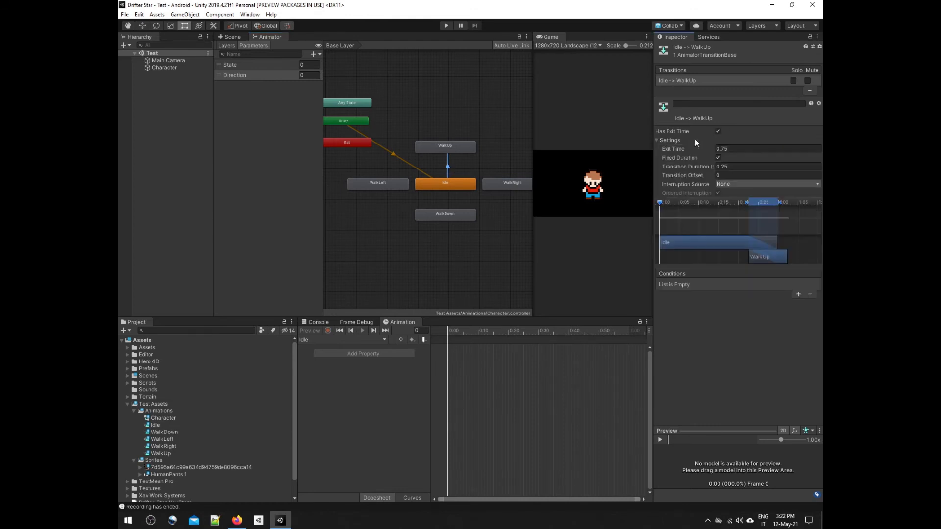
pyautogui.click(718, 132)
pyautogui.click(719, 131)
pyautogui.write('0')
pyautogui.click(693, 166)
pyautogui.write('0')
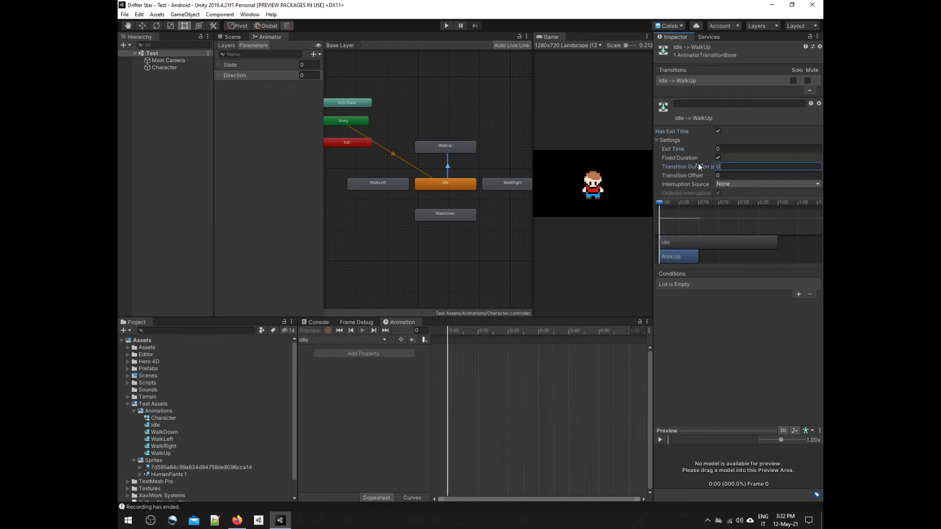
pyautogui.click(718, 157)
pyautogui.click(718, 132)
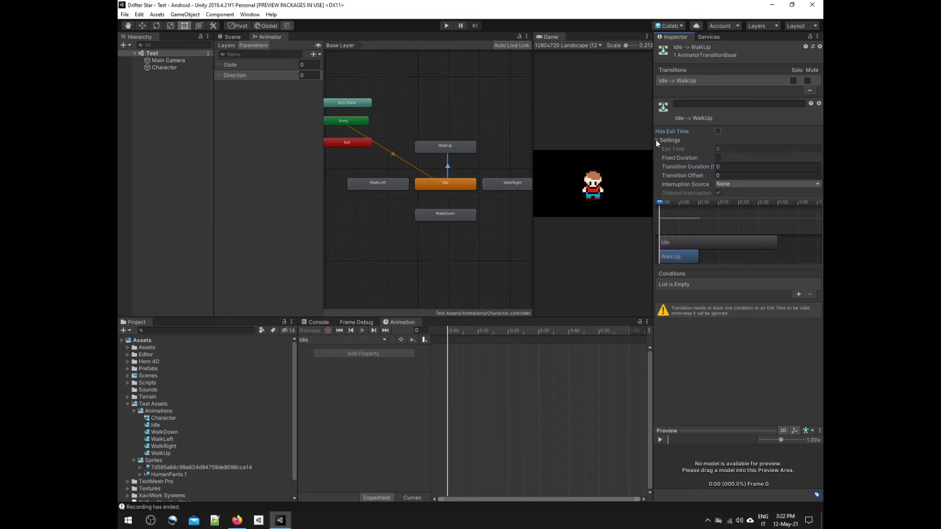
# Step: Add a condition to the Idle to WalkUp transition requiring State Equals 1
pyautogui.click(657, 141)
pyautogui.click(798, 242)
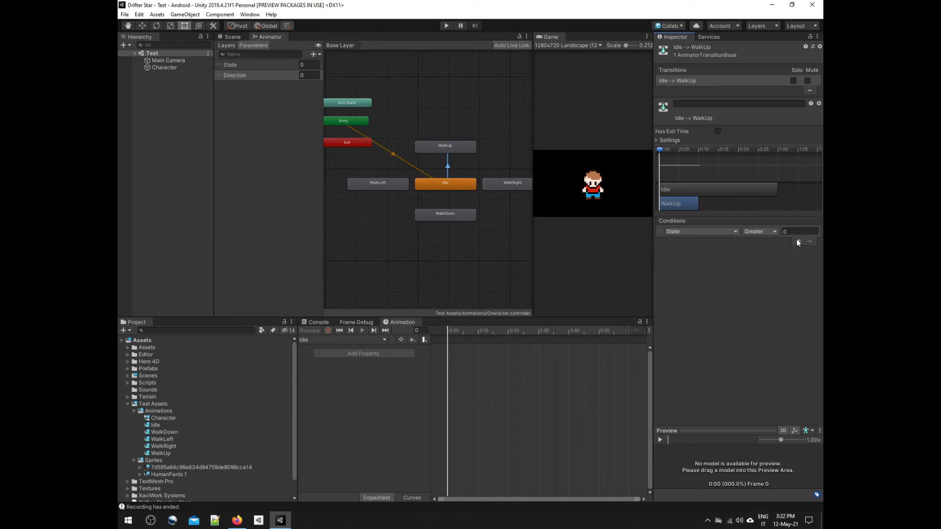
pyautogui.click(765, 231)
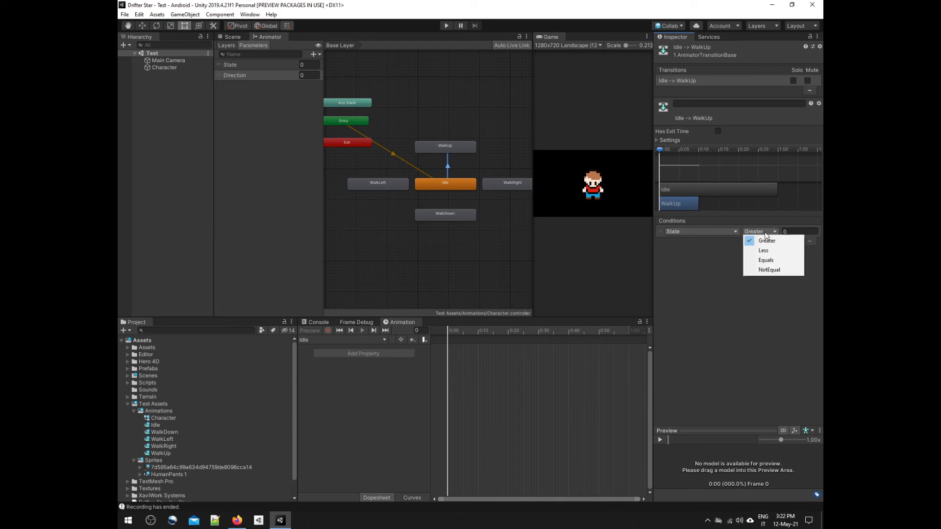
pyautogui.click(770, 260)
pyautogui.click(786, 232)
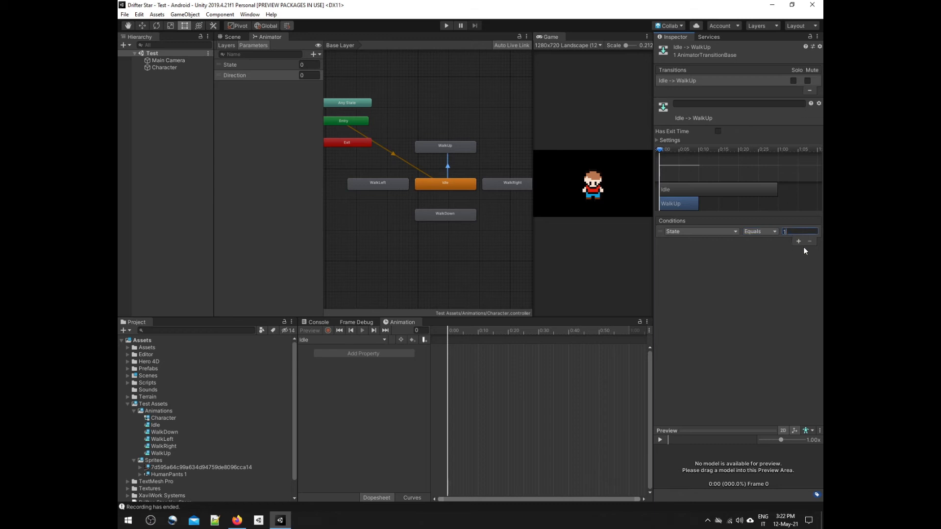
# Step: Add a second condition to the Idle to WalkUp transition requiring Direction Equals 0
pyautogui.click(798, 242)
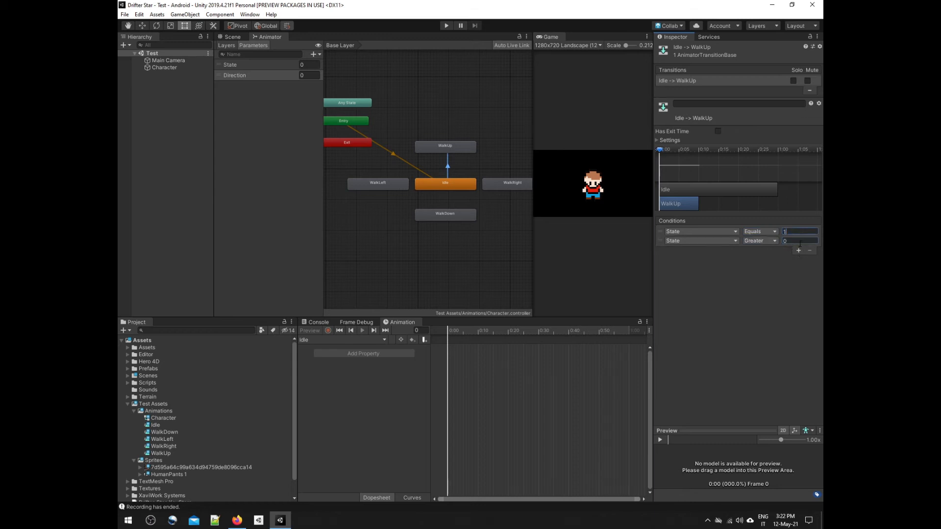
pyautogui.click(727, 242)
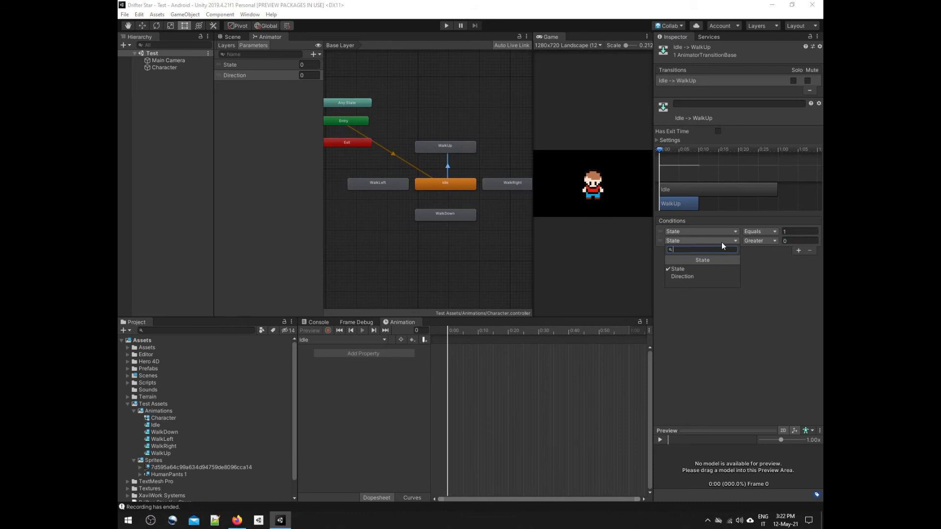
pyautogui.click(693, 273)
pyautogui.click(755, 242)
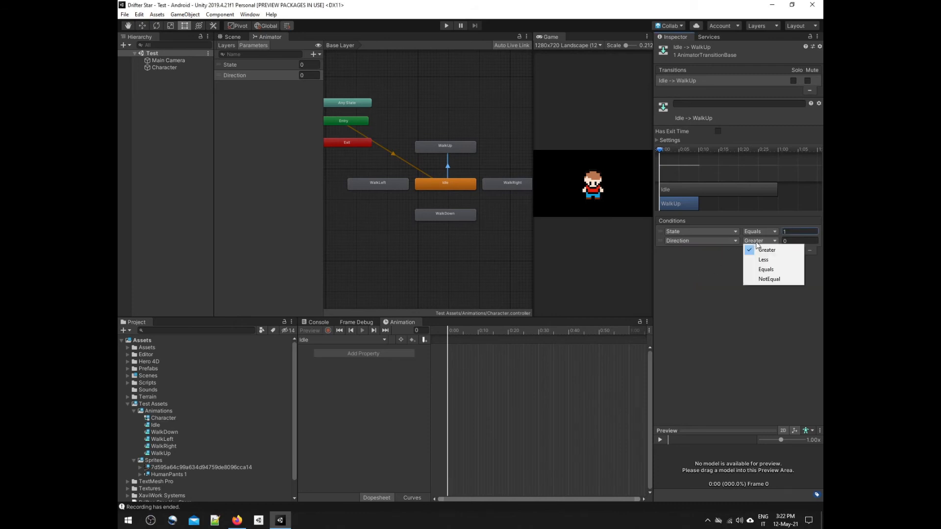
pyautogui.click(766, 241)
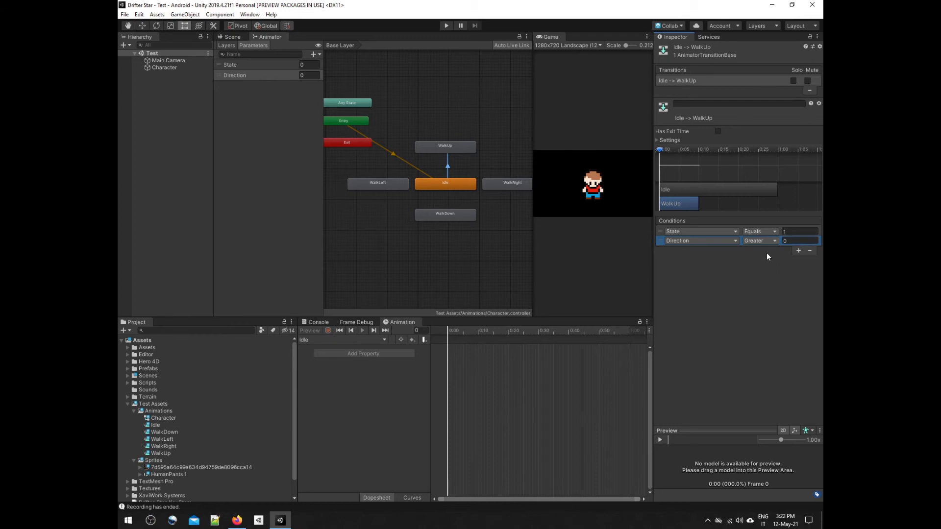
pyautogui.click(759, 241)
pyautogui.click(767, 270)
# Step: Make a transition from the WalkUp state back to Idle and select it
pyautogui.rightClick(440, 148)
pyautogui.click(459, 152)
pyautogui.click(434, 180)
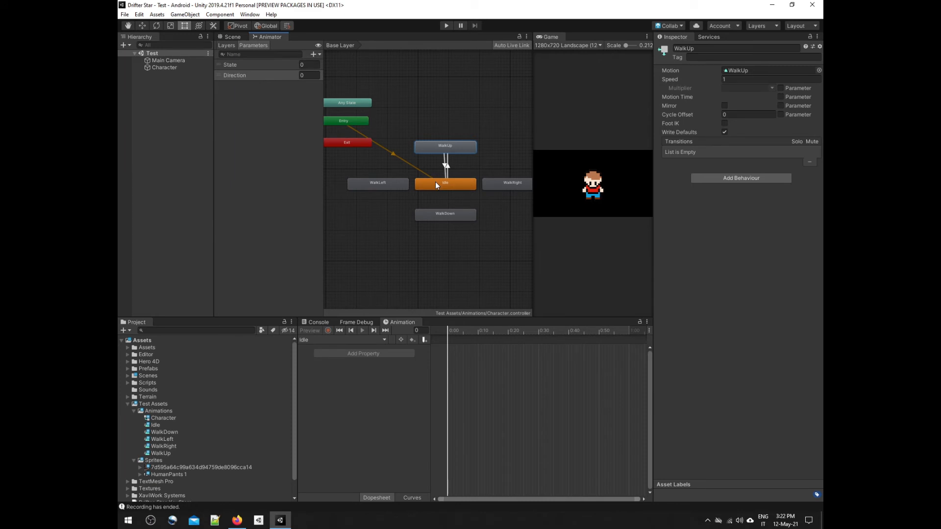
pyautogui.click(443, 165)
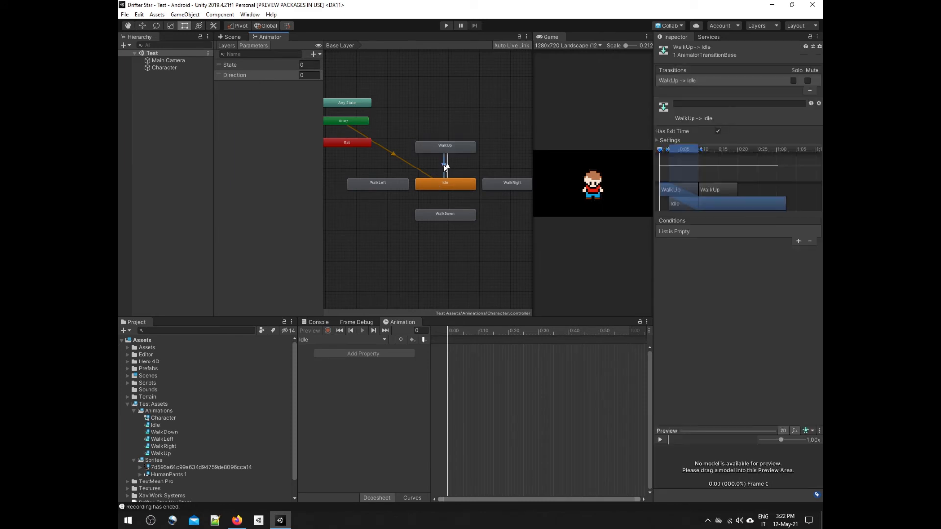
# Step: Give the WalkUp to Idle transition the conditions State NotEqual 1 and Direction NotEqual 0
pyautogui.click(798, 241)
pyautogui.click(798, 250)
pyautogui.click(787, 231)
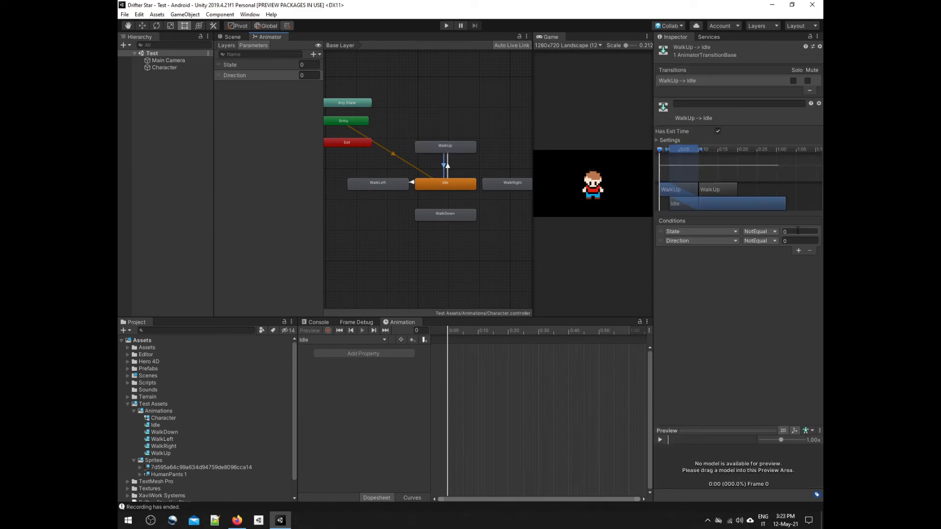
pyautogui.write('1')
# Step: Move the WalkLeft and WalkRight states slightly farther away from the Idle state
pyautogui.moveTo(396, 184); pyautogui.dragTo(391, 184)
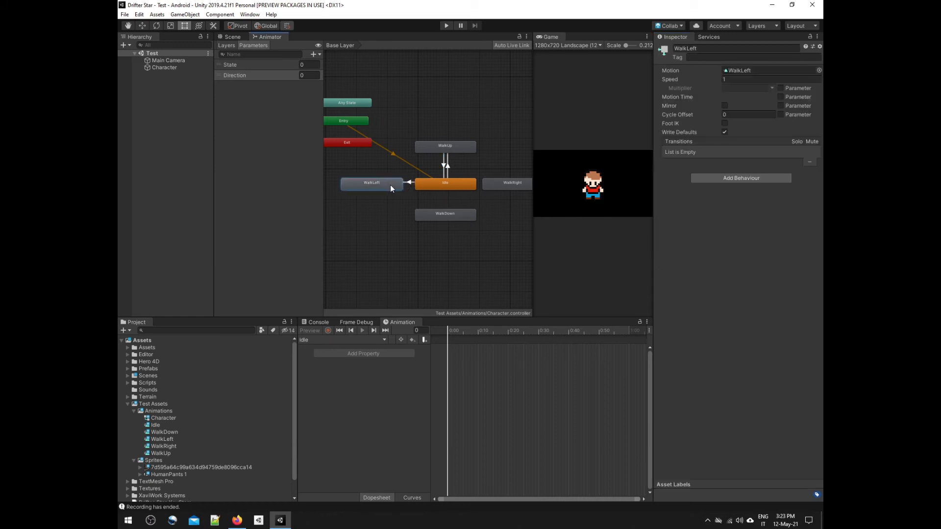
pyautogui.click(498, 186)
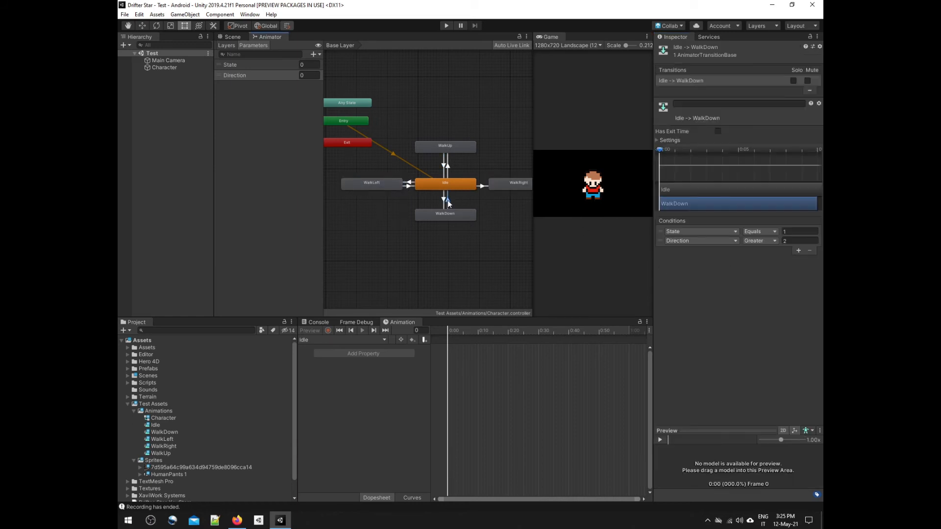
# Step: Make a transition from the WalkRight state back to Idle and select it
pyautogui.click(448, 201)
pyautogui.click(478, 186)
pyautogui.rightClick(507, 184)
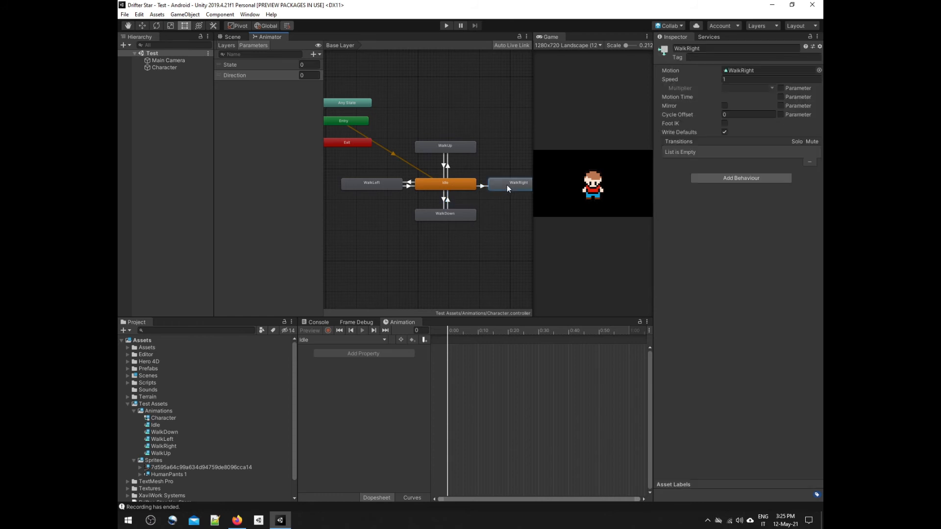
pyautogui.click(514, 191)
pyautogui.click(445, 184)
pyautogui.click(483, 185)
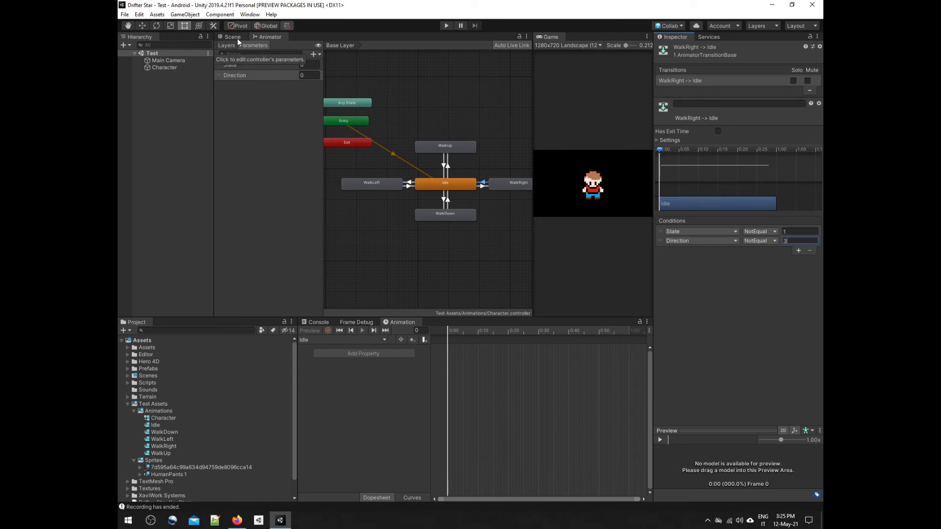
# Step: Create a new script named MoveCharacter on the Character object and open it in Visual Studio
pyautogui.click(237, 38)
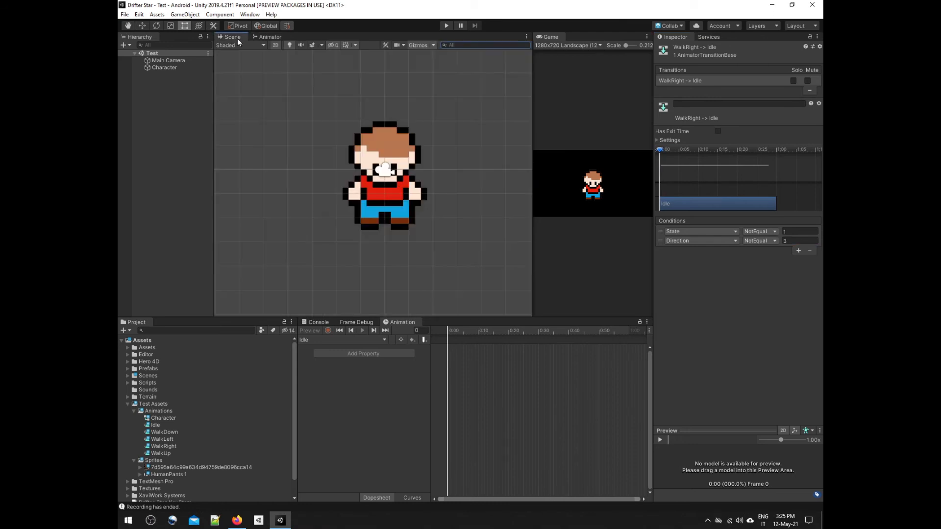
pyautogui.scroll(-5, 392, 178)
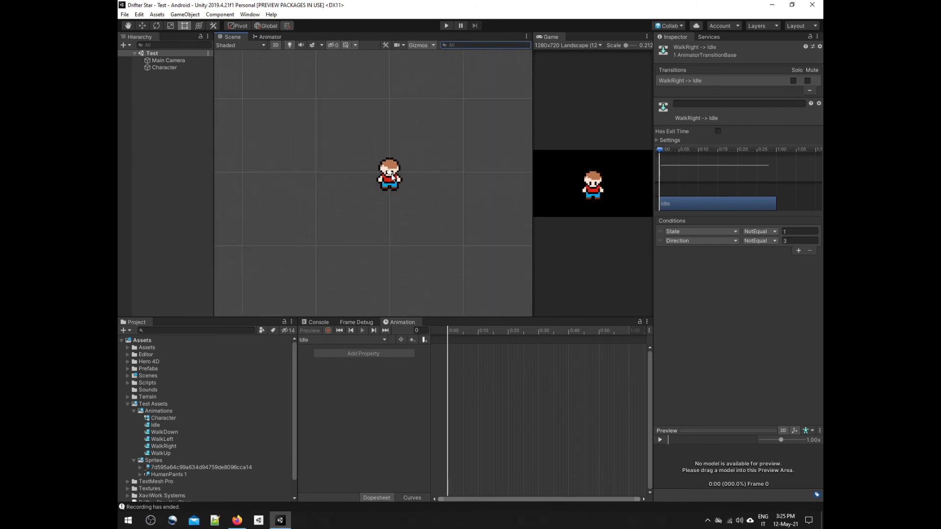
pyautogui.click(165, 69)
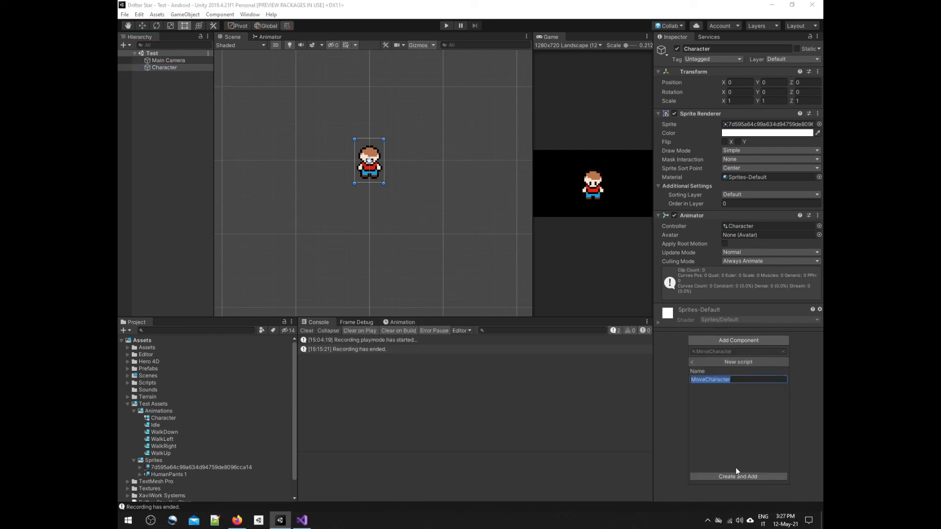
pyautogui.click(733, 475)
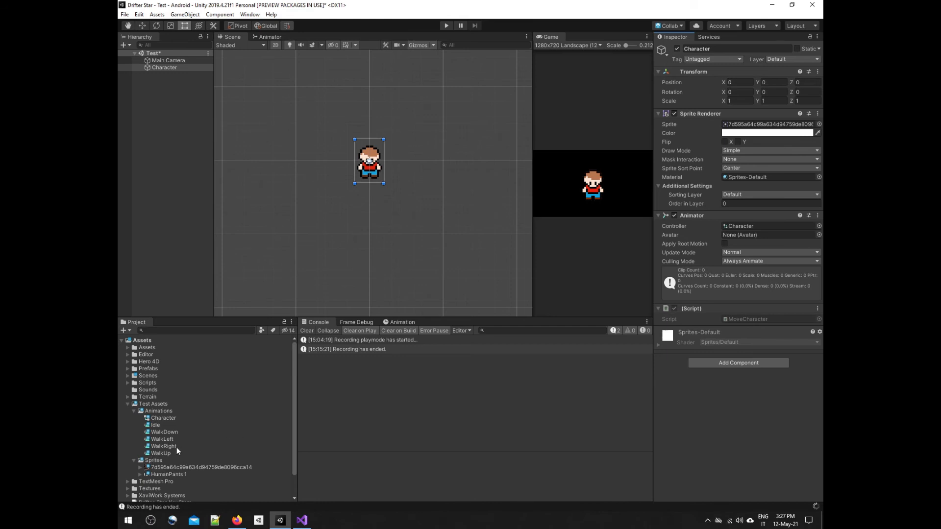
pyautogui.click(171, 67)
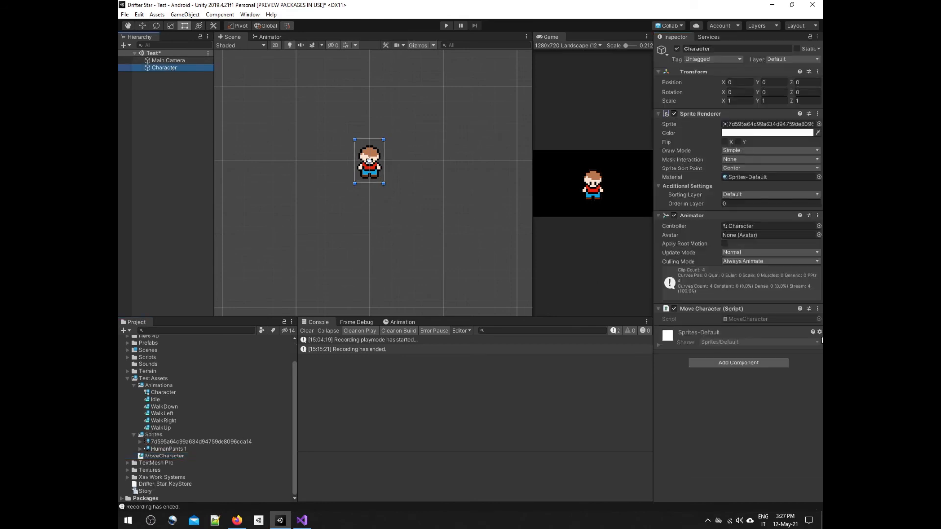
pyautogui.doubleClick(747, 319)
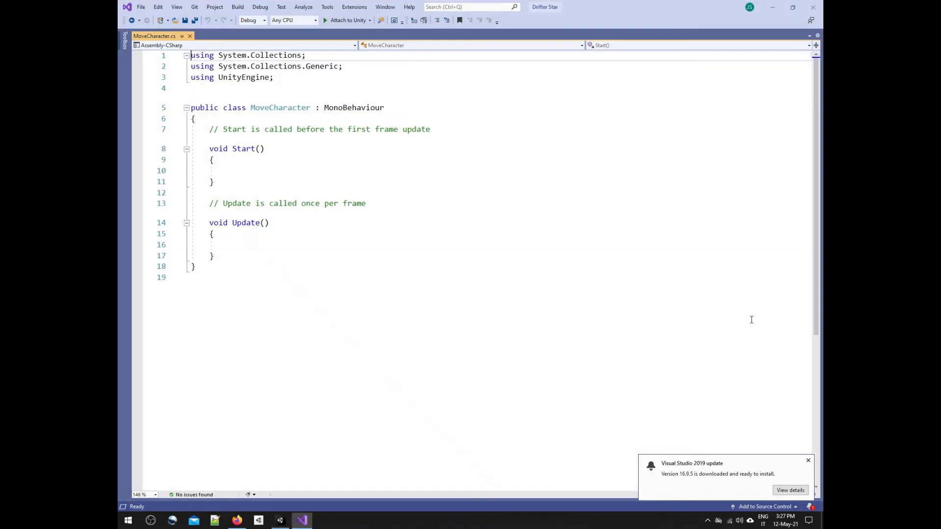
# Step: In the Update method, add an if block with the condition Input.GetKey(KeyCode.D)
pyautogui.click(295, 245)
pyautogui.write('if')
pyautogui.press('Tab')
pyautogui.press('Tab')
pyautogui.write('Input')
pyautogui.write('.getk')
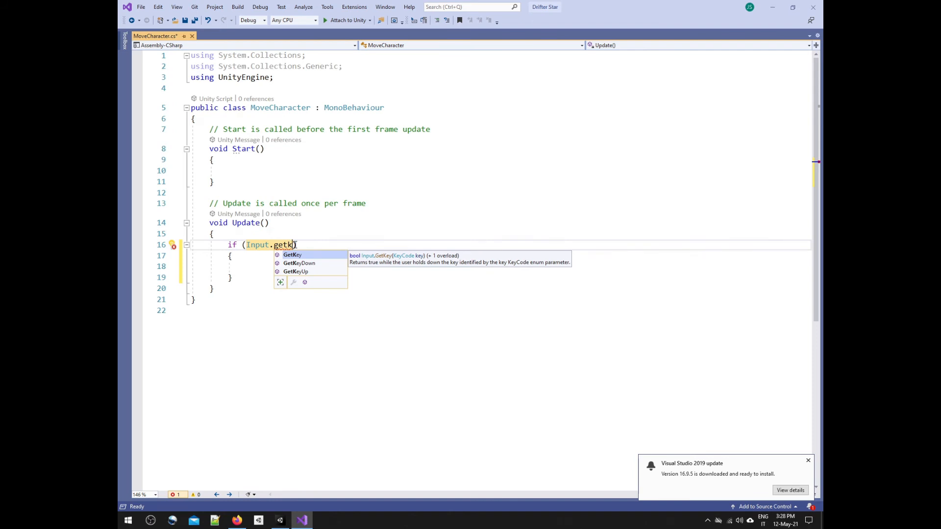
pyautogui.press('Tab')
pyautogui.write('(KeyCode')
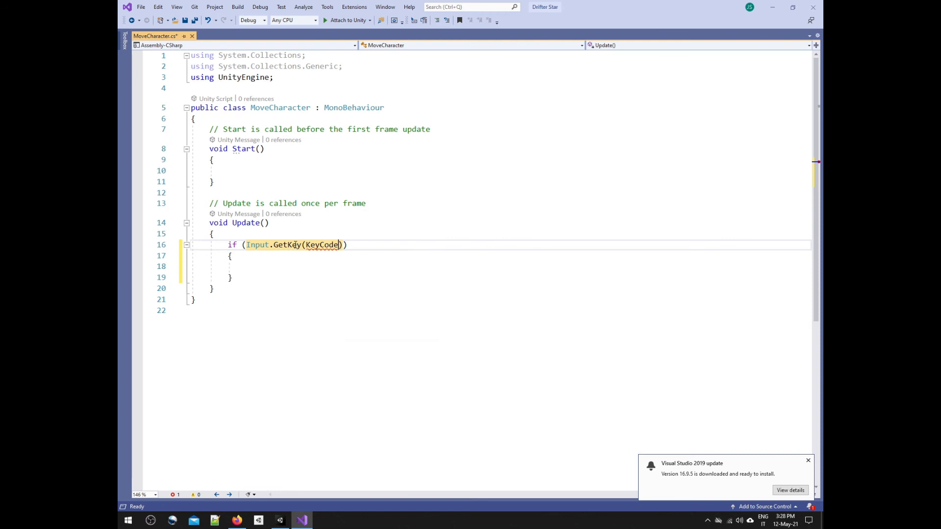
pyautogui.write('.')
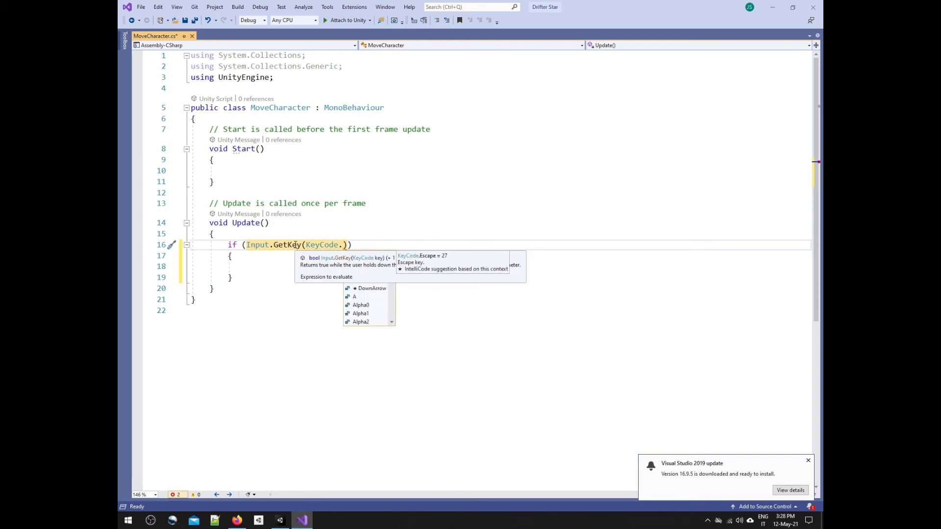
pyautogui.write('D')
pyautogui.press('Tab')
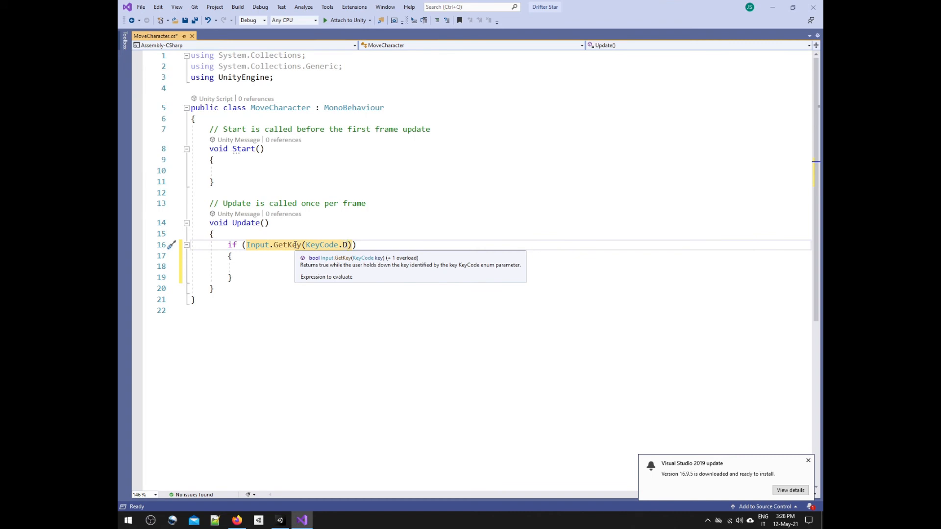
# Step: Write the comment "Walk right" inside the D key's if block
pyautogui.press('Down')
pyautogui.press('Down')
pyautogui.write('//')
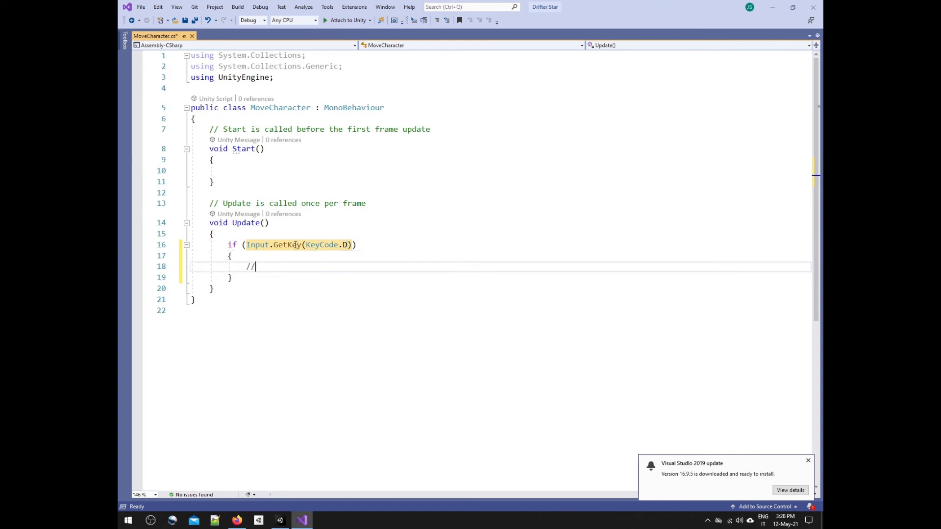
pyautogui.write('  Walk ri')
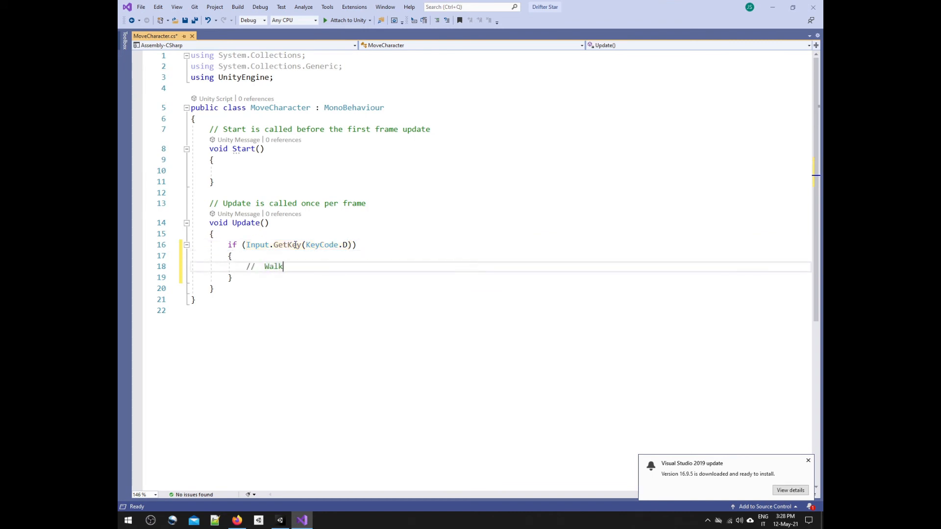
pyautogui.write('ght')
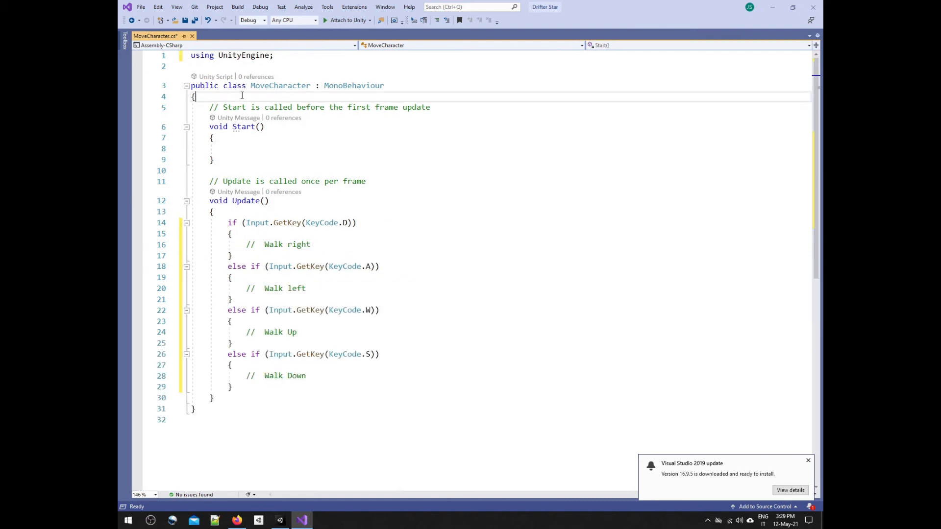
# Step: Declare a private Animator field named ownAnimator at the start of the MoveCharacter class
pyautogui.click(241, 97)
pyautogui.press('Return')
pyautogui.press('Return')
pyautogui.press('Up')
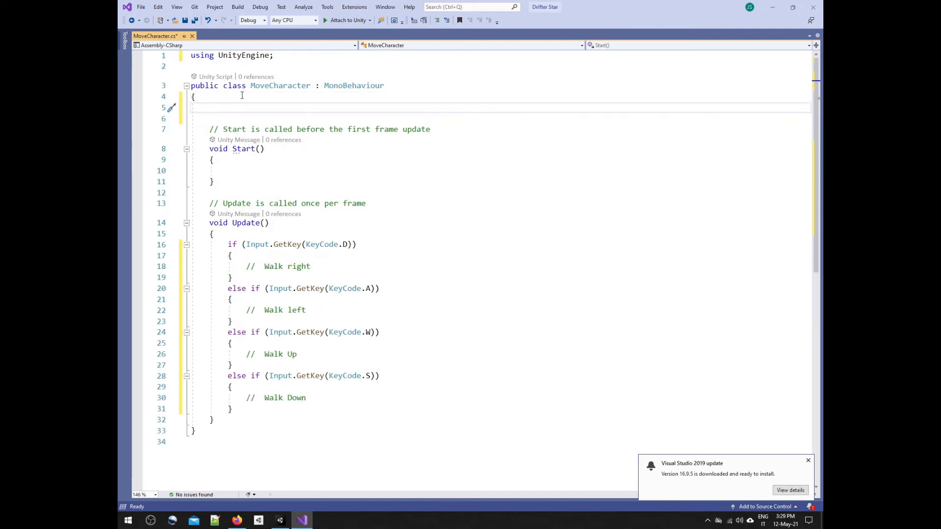
pyautogui.write('private Animato')
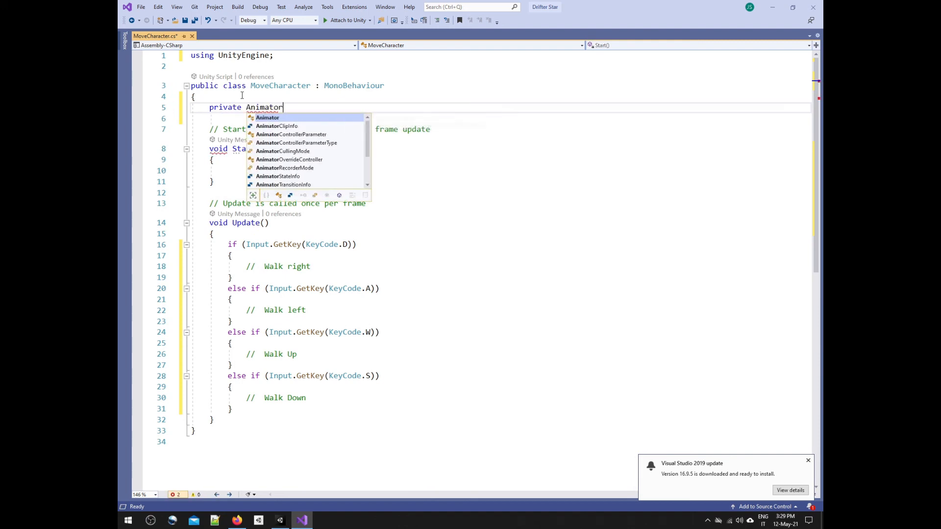
pyautogui.write('r ownAnimator')
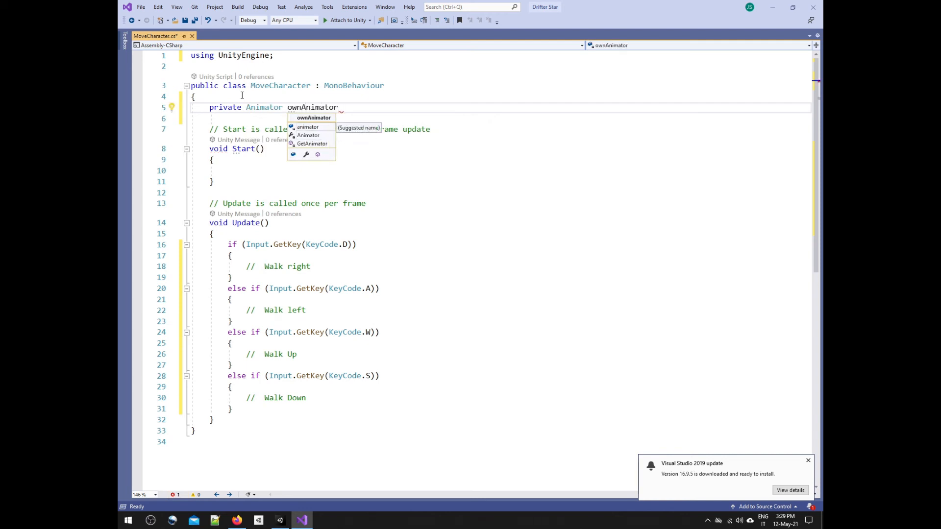
pyautogui.write(';')
# Step: In the Start method, assign GetComponent<Animator>() to ownAnimator
pyautogui.click(242, 171)
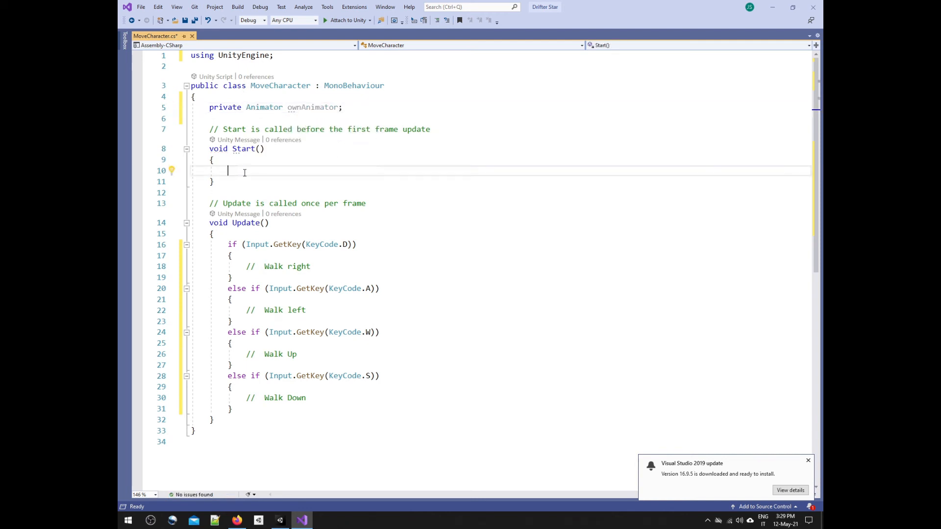
pyautogui.write('ownAnimator = getcom')
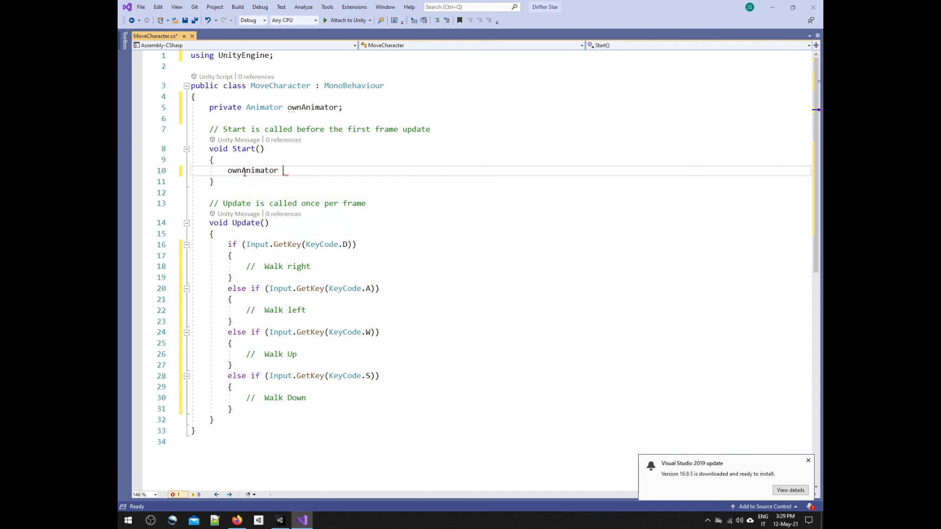
pyautogui.press('Tab')
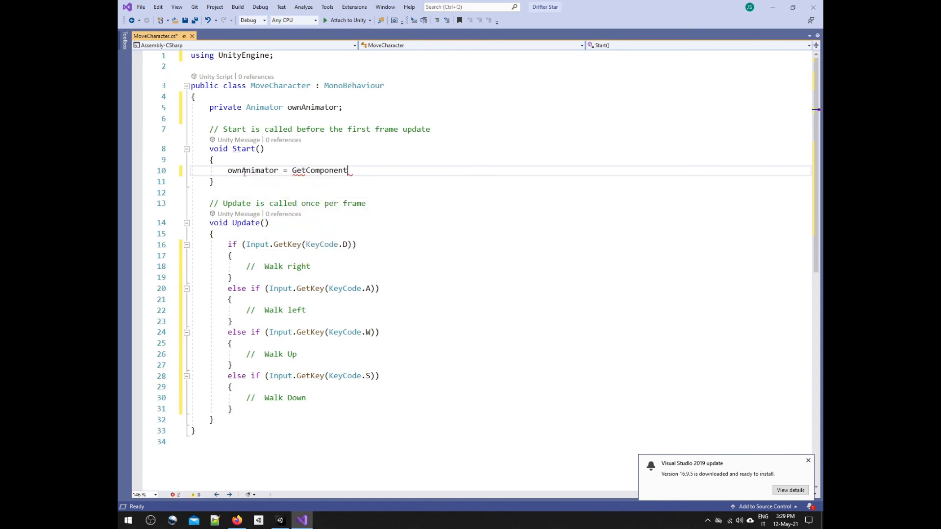
pyautogui.write('<')
pyautogui.write('Animator')
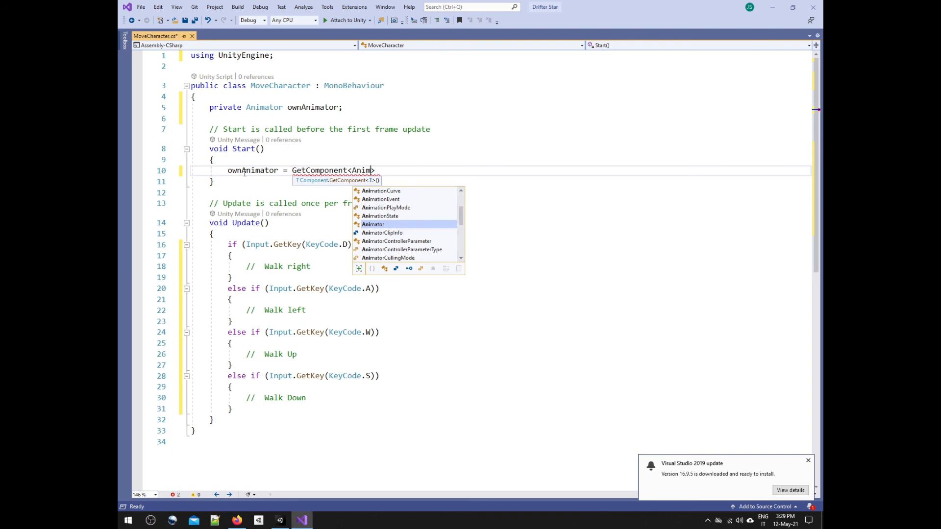
pyautogui.press('Tab')
pyautogui.write('>();')
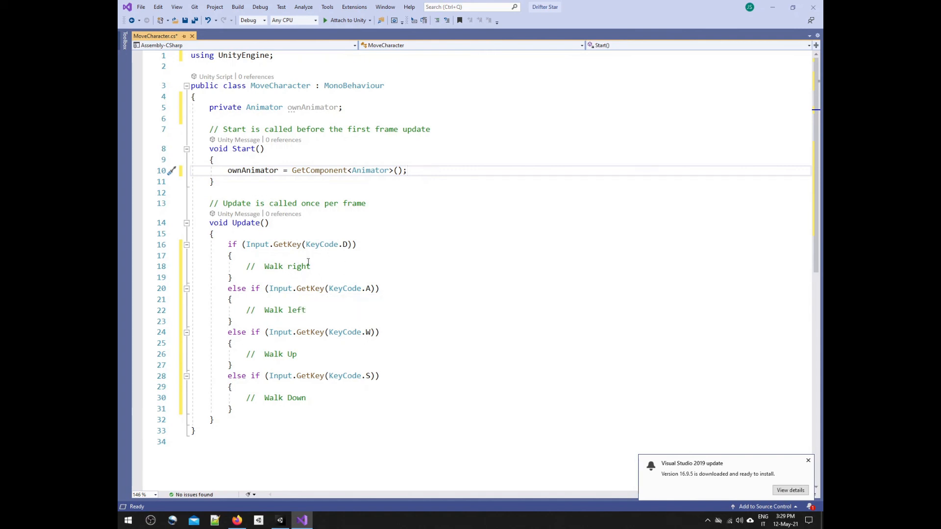
# Step: Add the statement ownAnimator.SetInteger("State", 1); under the "Walk right" comment in the D key's if block
pyautogui.click(401, 268)
pyautogui.press('Return')
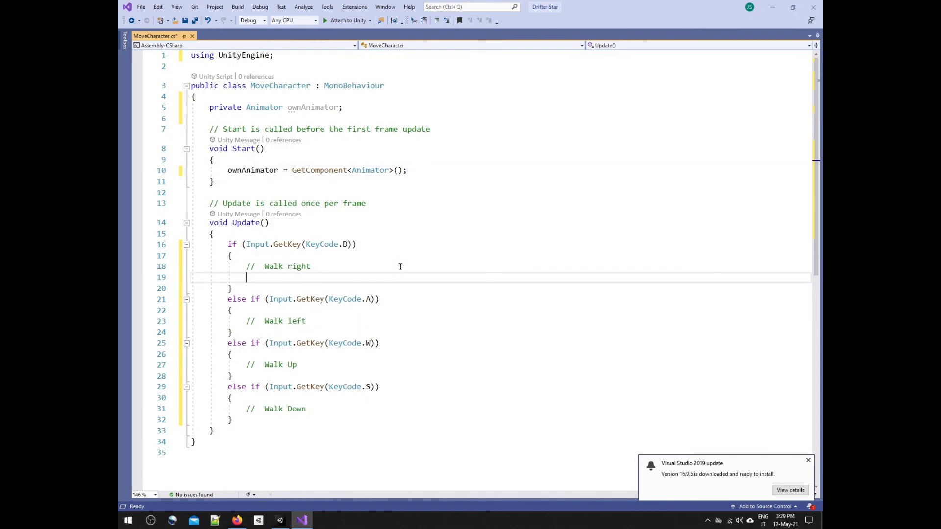
pyautogui.write('ownAnimator')
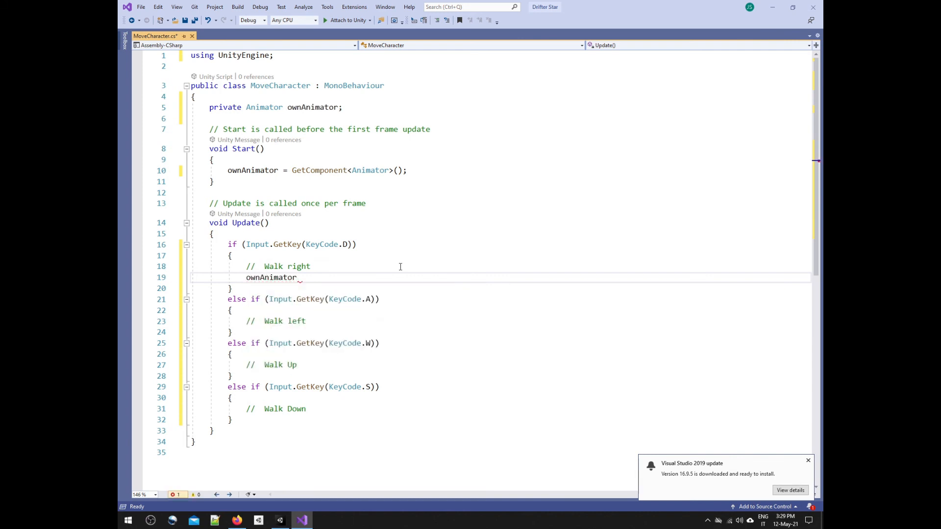
pyautogui.write('.')
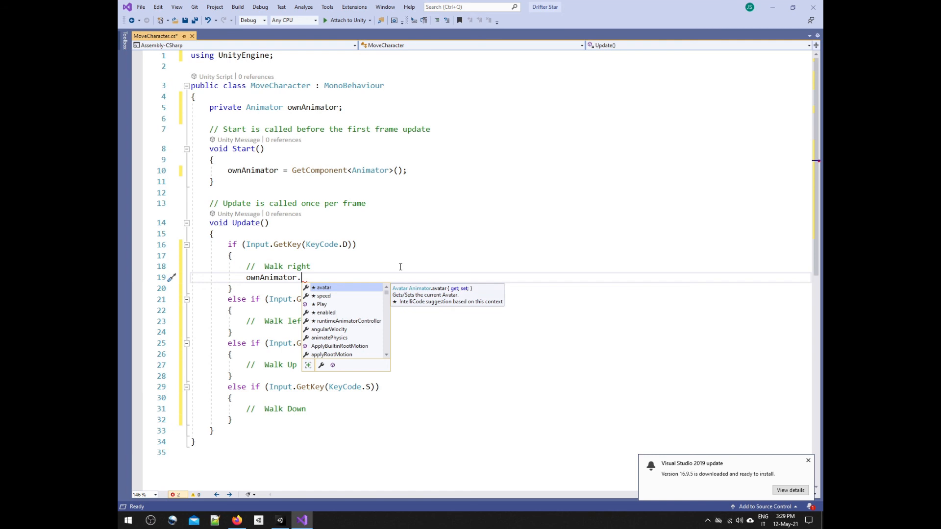
pyautogui.write('seti')
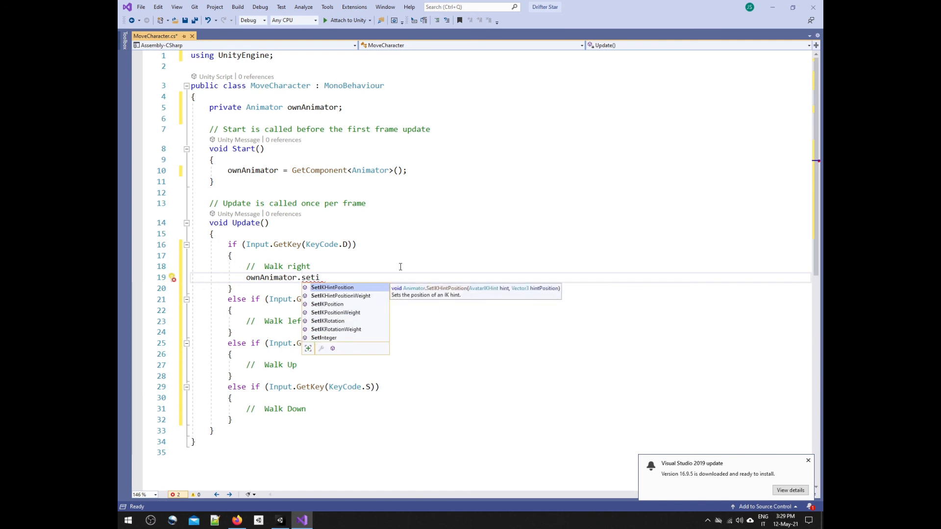
pyautogui.write('n()')
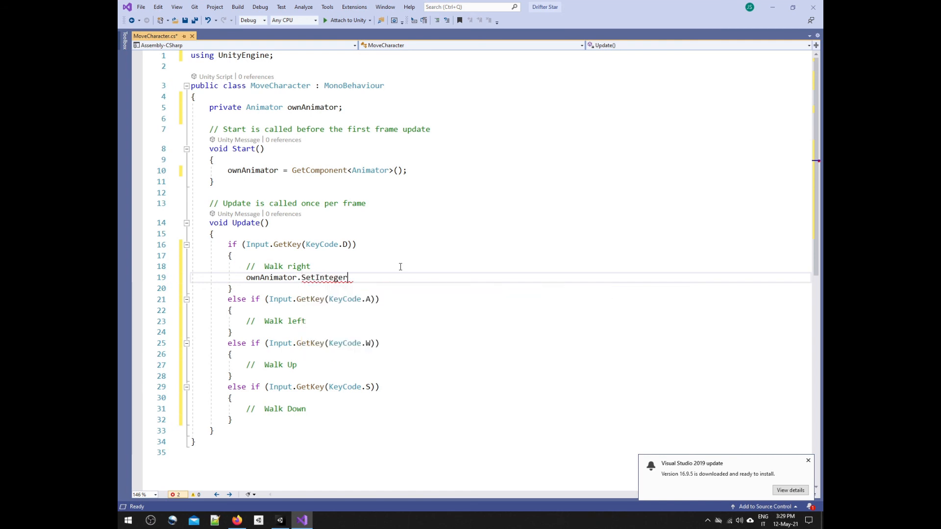
pyautogui.press('Left')
pyautogui.write('"State", ')
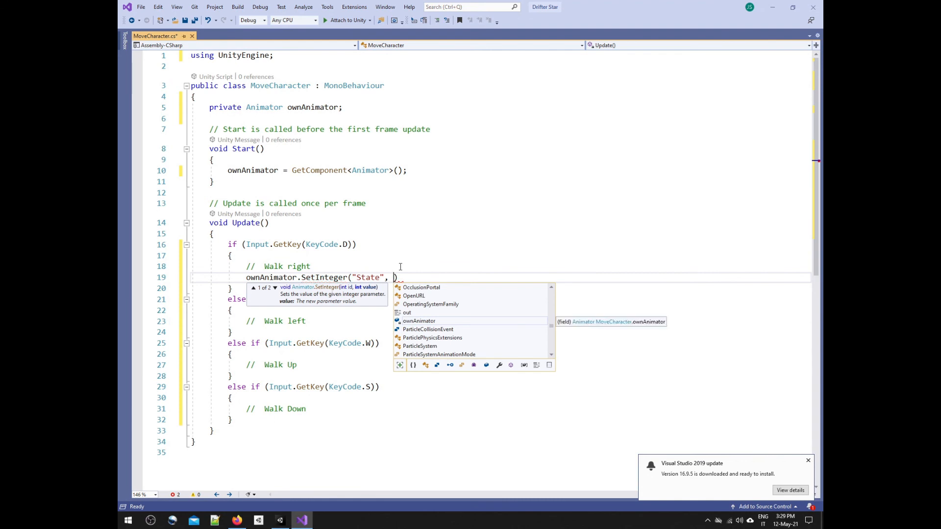
pyautogui.write('1);')
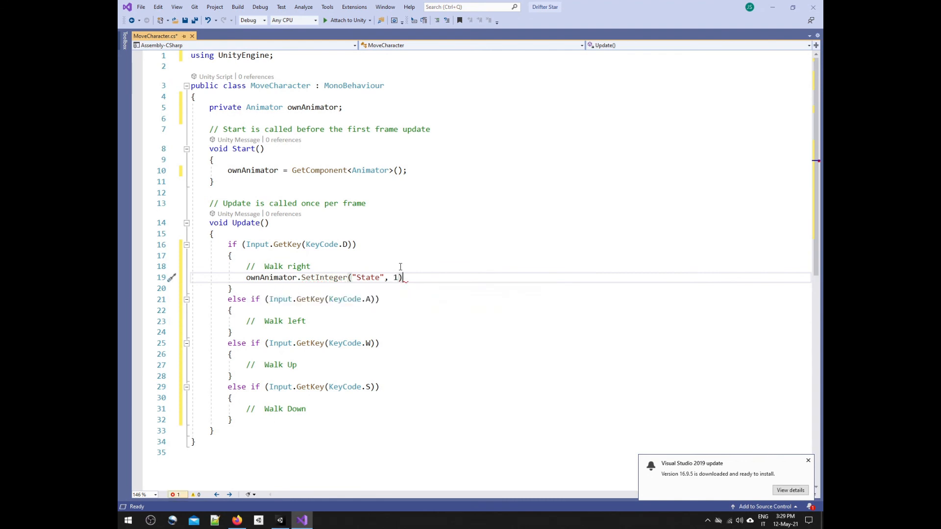
# Step: Add an empty else block after the S key's else-if block in the Update method
pyautogui.click(238, 418)
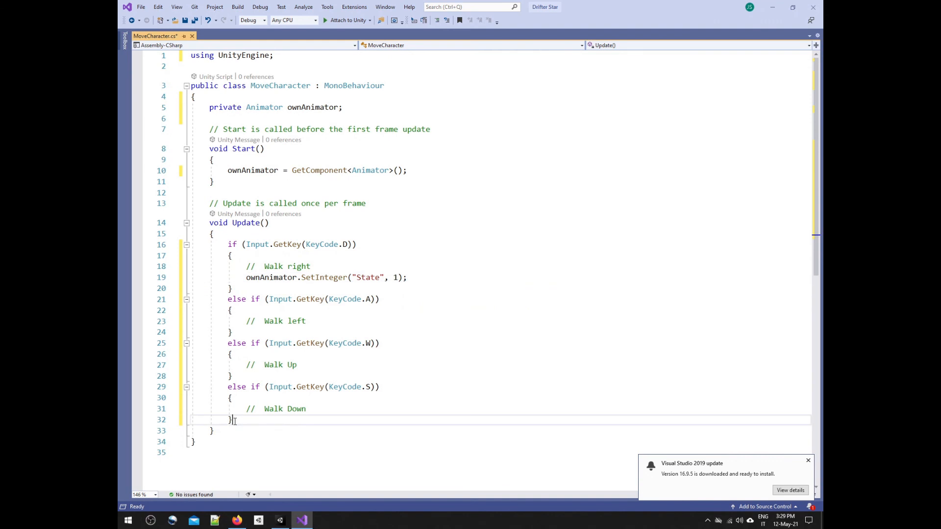
pyautogui.press('Return')
pyautogui.write('else')
pyautogui.press('Return')
pyautogui.write('{')
pyautogui.press('Return')
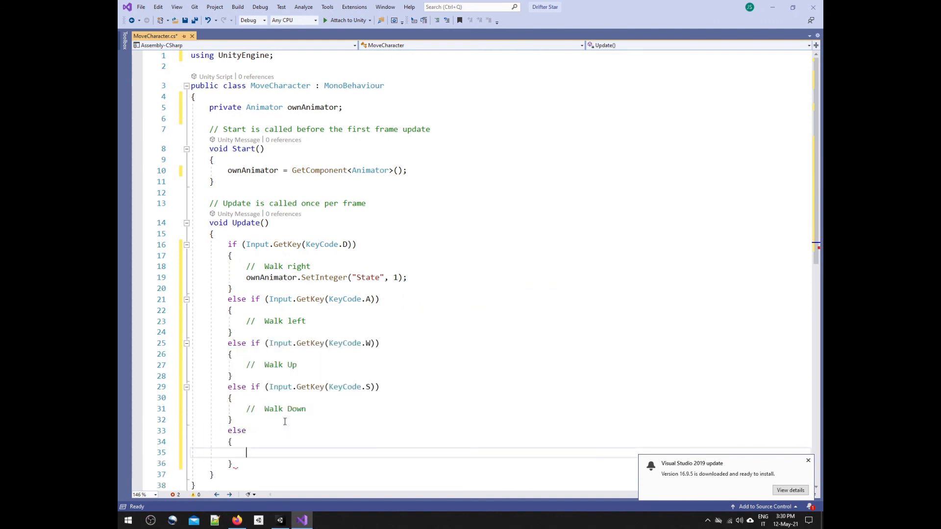
# Step: Copy the SetInteger "State" statement from the D key's block into the else block and set its value to 0
pyautogui.scroll(-2, 418, 297)
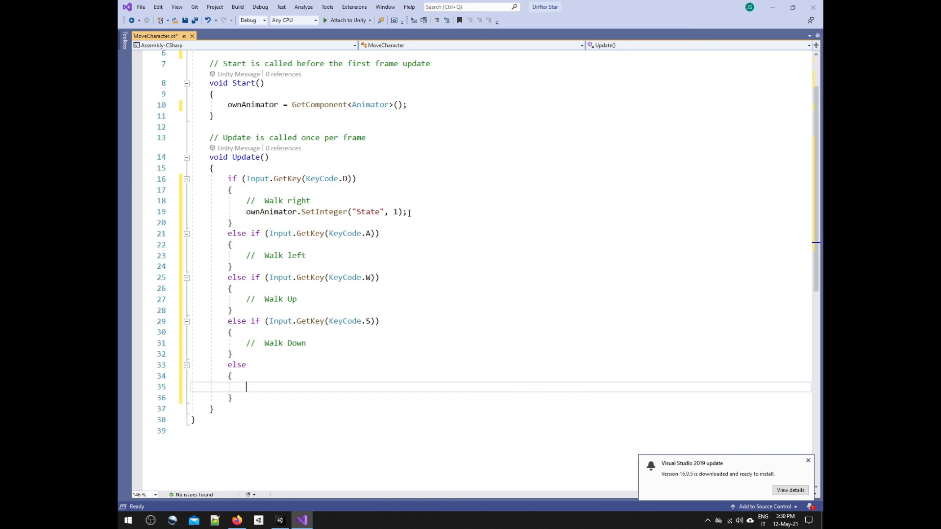
pyautogui.moveTo(407, 212); pyautogui.dragTo(248, 215)
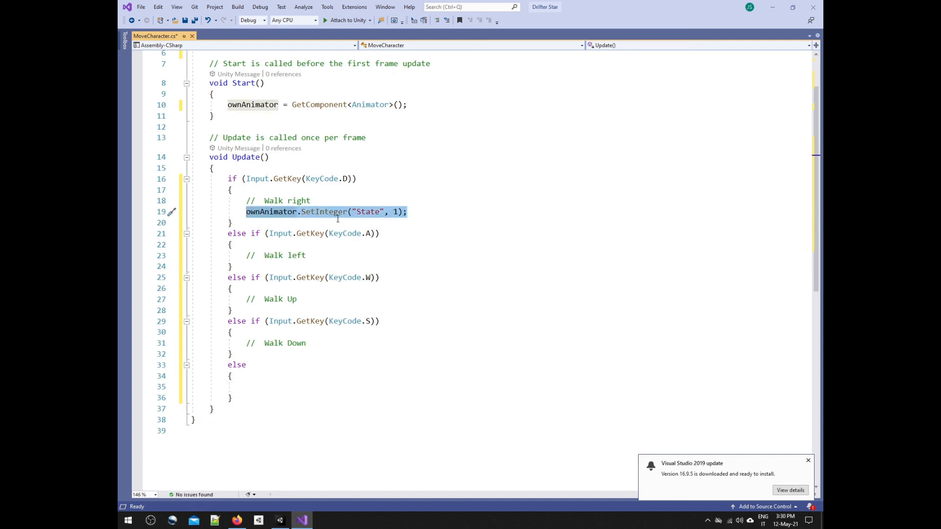
pyautogui.hotkey('ctrl', 'c')
pyautogui.click(284, 387)
pyautogui.hotkey('ctrl', 'v')
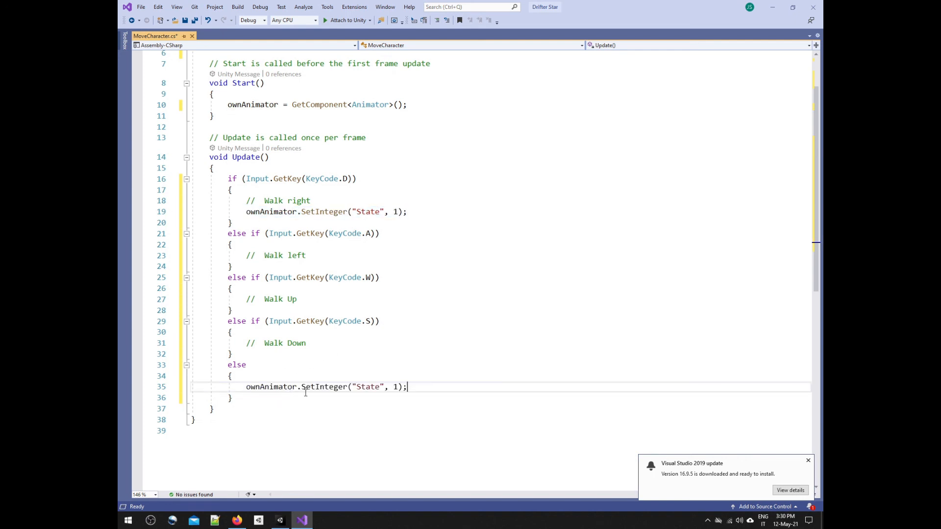
pyautogui.doubleClick(396, 387)
pyautogui.write('0')
# Step: Add ownAnimator.SetInteger("Direction", 3); below the State statement in the D key's block, and select both statements for reuse in the A key's block
pyautogui.click(418, 212)
pyautogui.hotkey('ctrl', 'd')
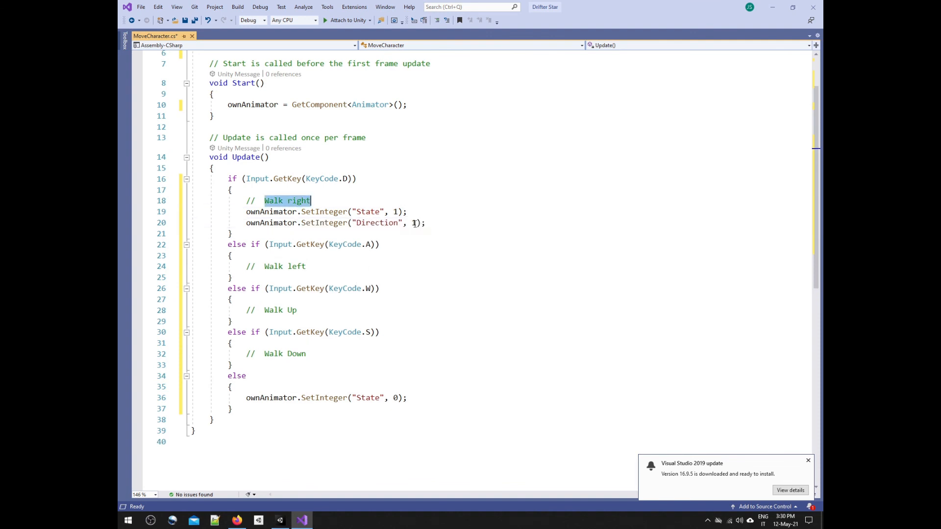
pyautogui.doubleClick(415, 223)
pyautogui.write('3')
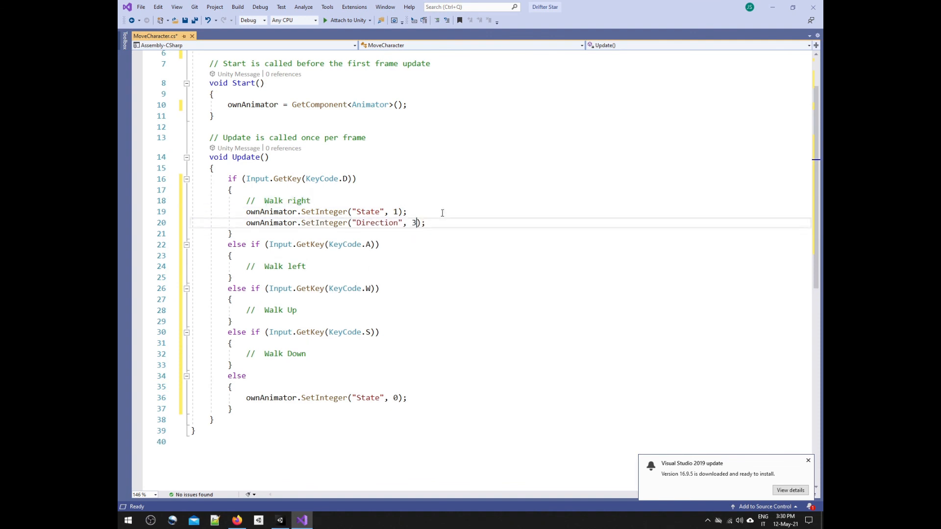
pyautogui.moveTo(426, 223); pyautogui.dragTo(247, 219)
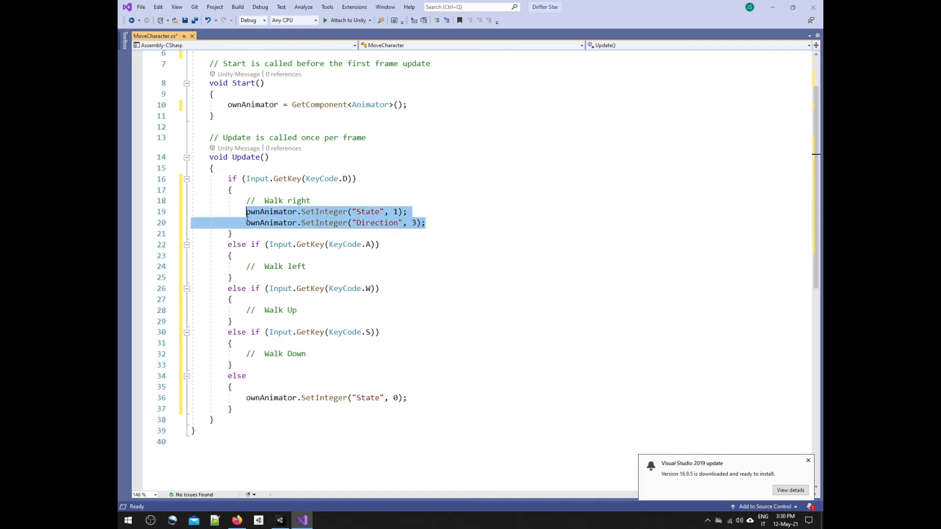
pyautogui.click(371, 256)
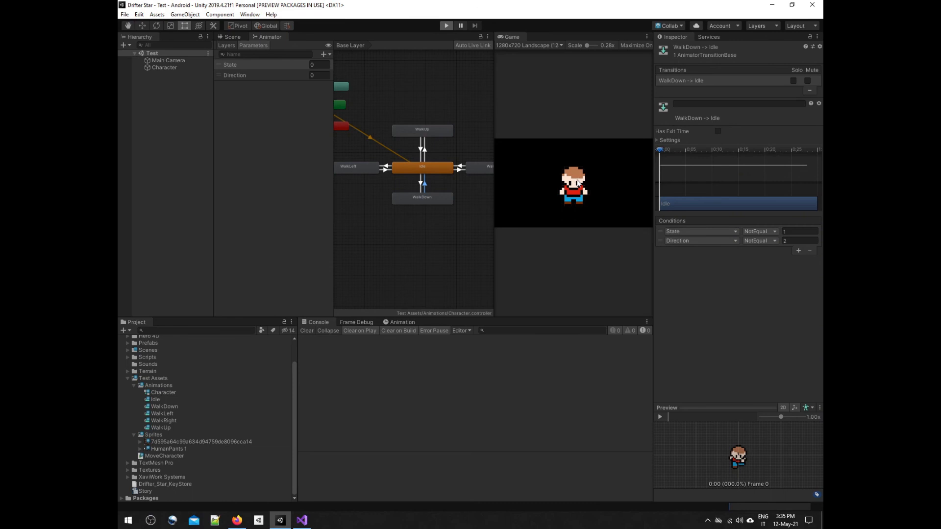
# Step: In Unity's Play mode, test the character's walking animations in order: up, left, right and down
pyautogui.press('w')
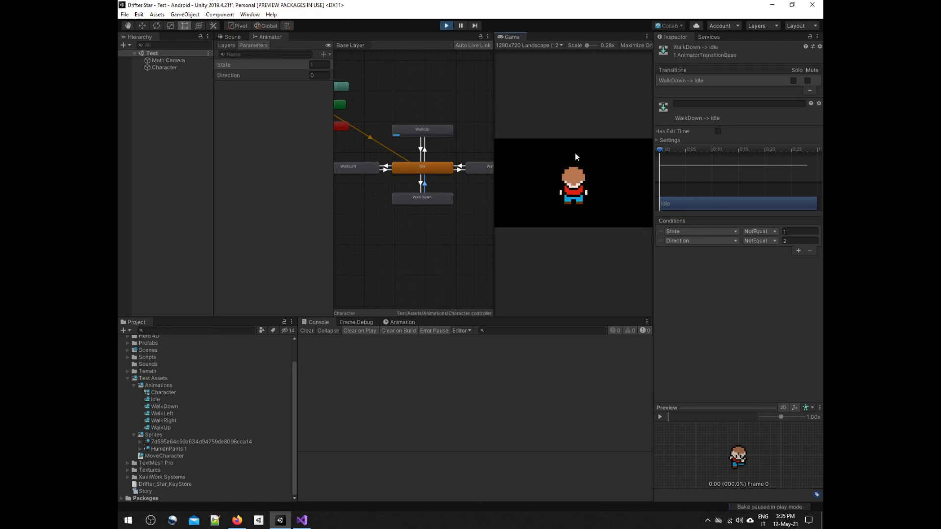
pyautogui.press('a')
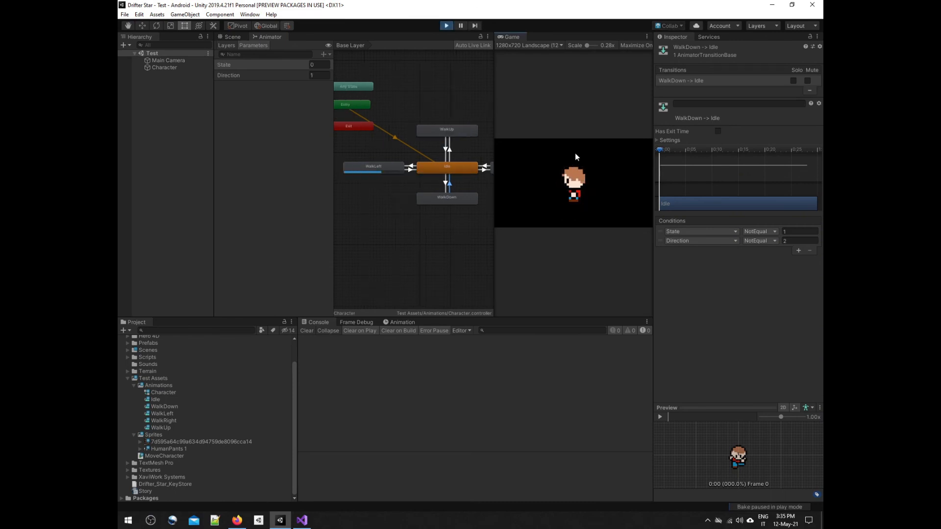
pyautogui.press('d')
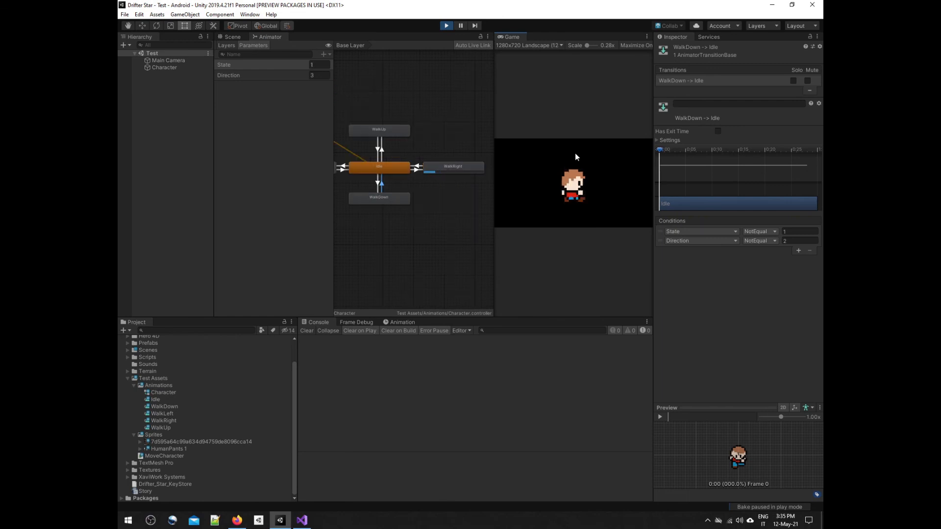
pyautogui.press('s')
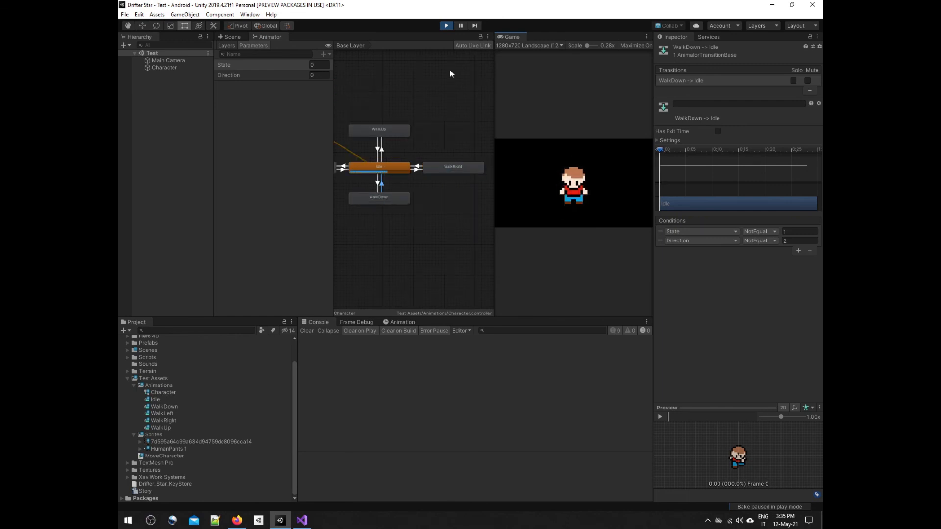